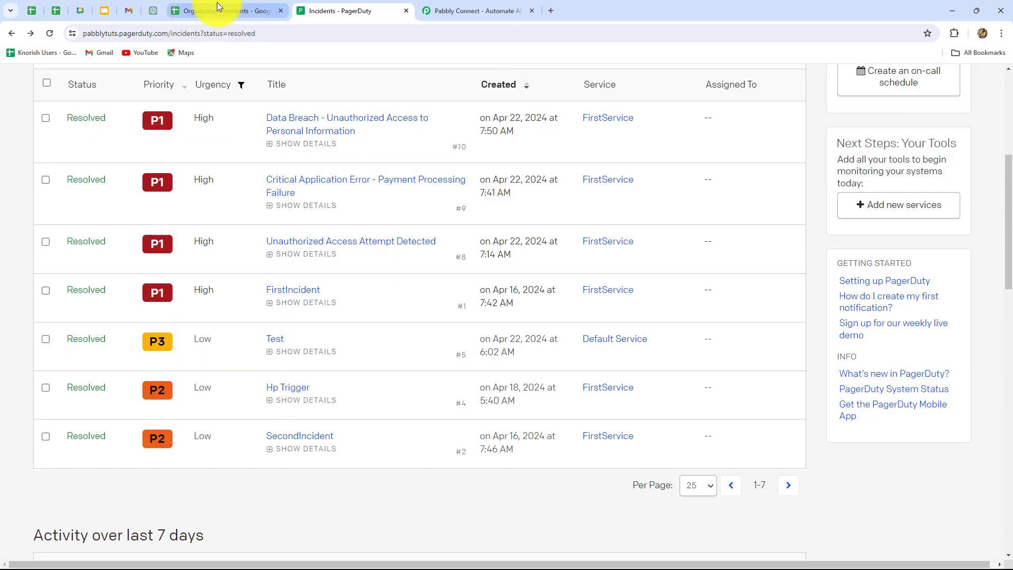
Check the Organization Incidents sheet, and dismiss the sale offer on the Pabbly Connect website
{"action": "left_click", "coordinate": [216, 11]}
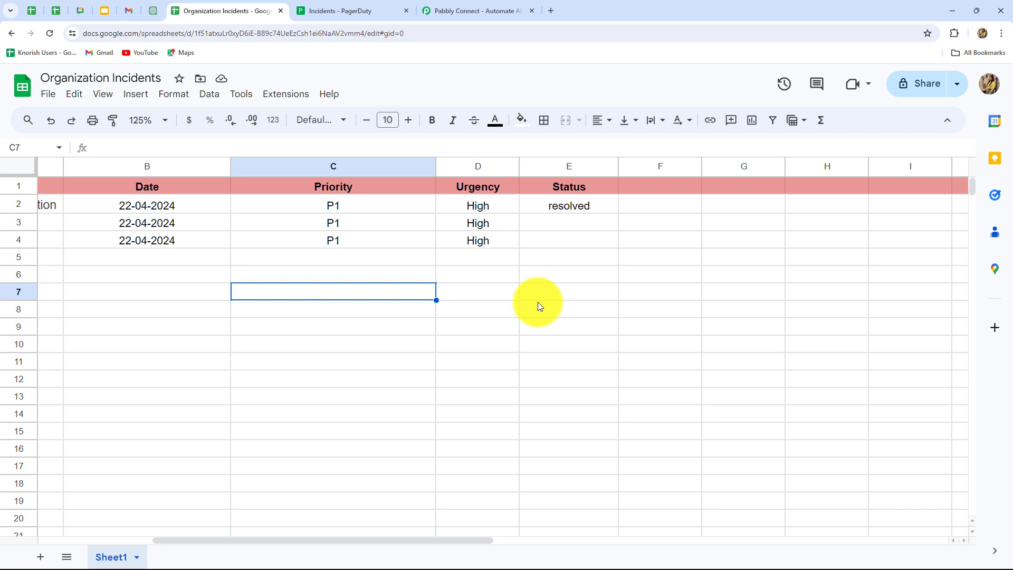
{"action": "left_click", "coordinate": [454, 11]}
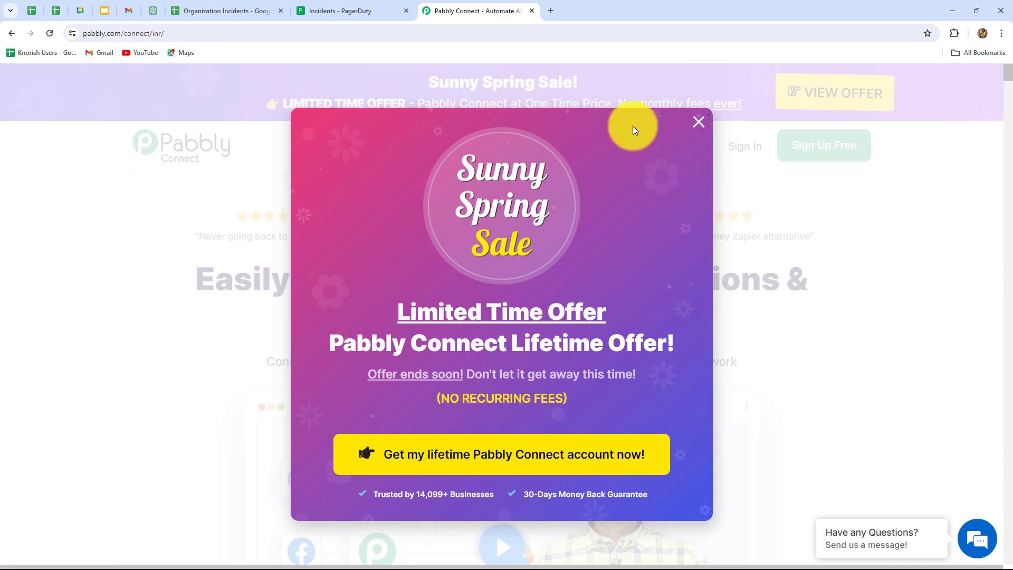
{"action": "left_click", "coordinate": [699, 122]}
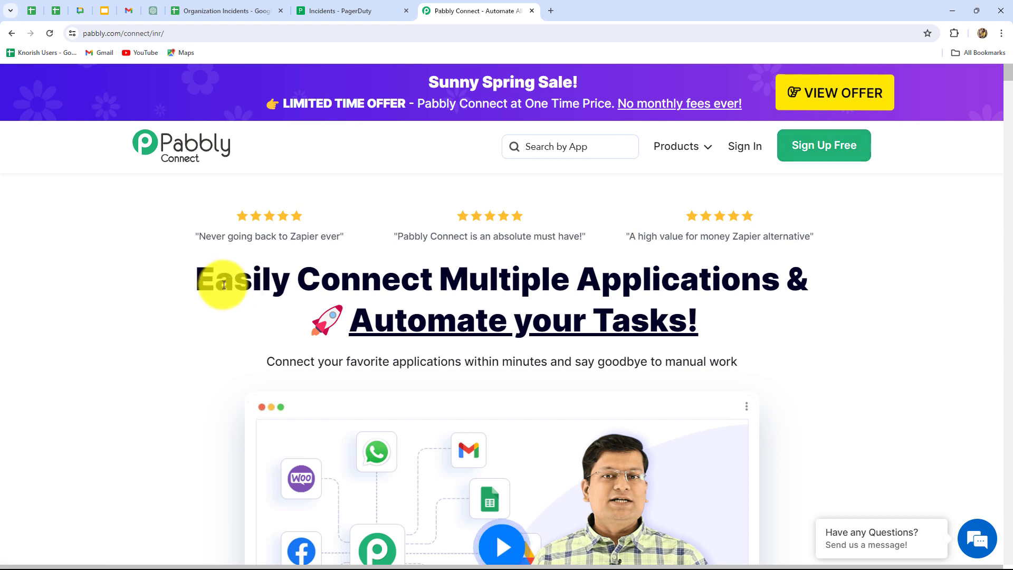
{"action": "left_click_drag", "start_coordinate": [199, 285], "coordinate": [729, 340]}
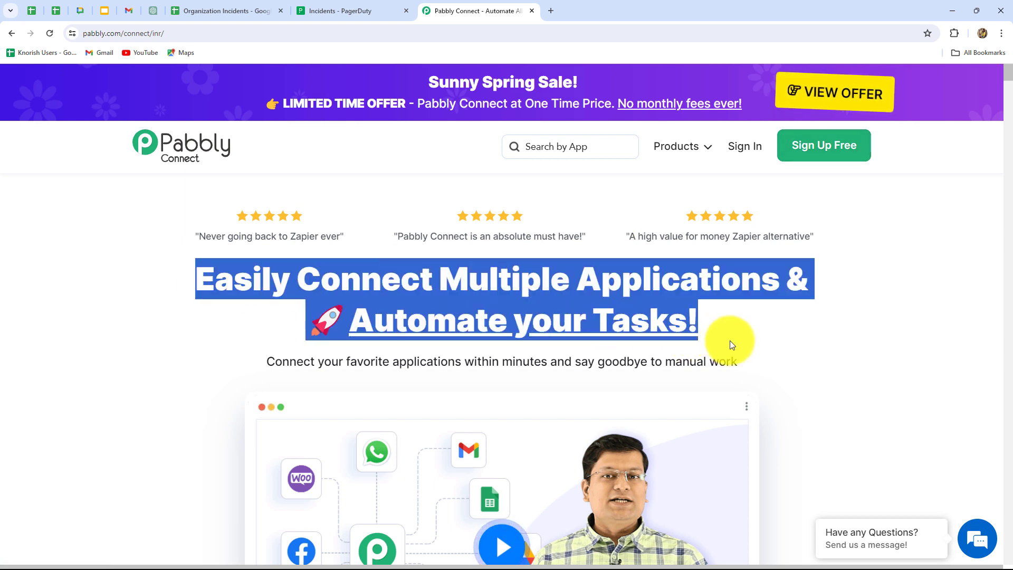
{"action": "left_click", "coordinate": [733, 333]}
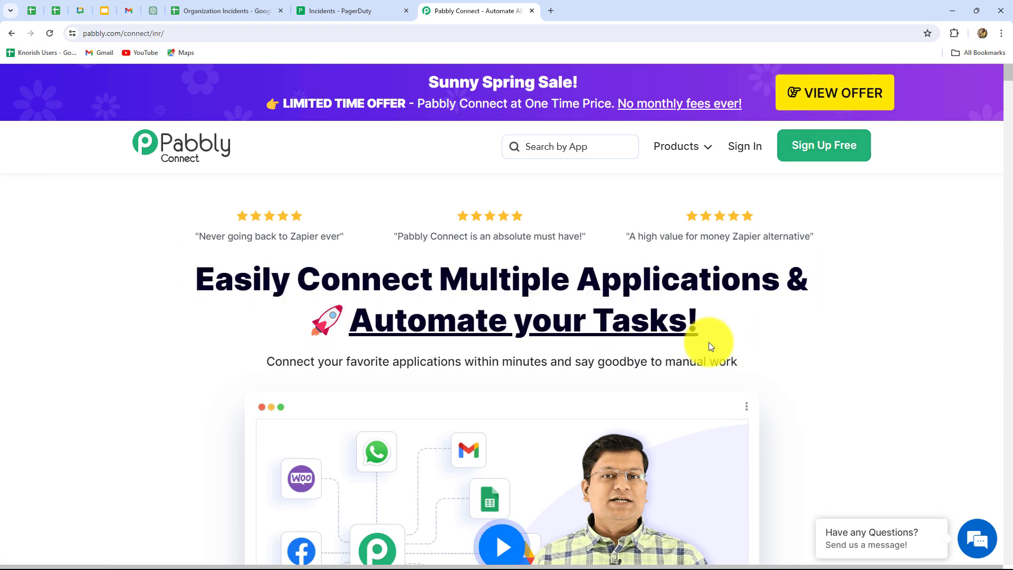
Sign in to Pabbly and open the Pabbly Connect dashboard from the list of Pabbly apps
{"action": "left_click", "coordinate": [731, 149]}
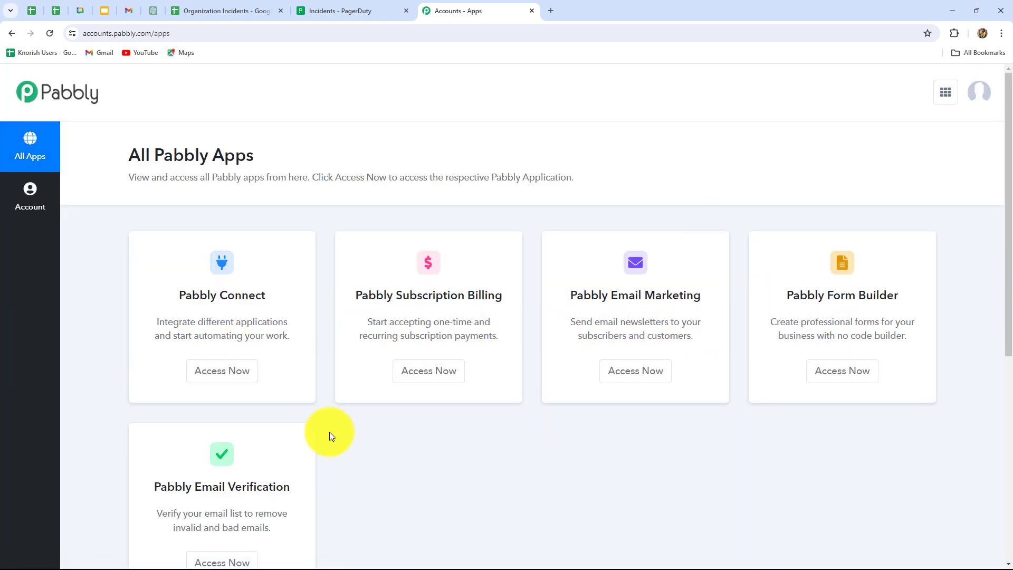
{"action": "scroll", "coordinate": [243, 448], "scroll_direction": "down", "scroll_amount": 2}
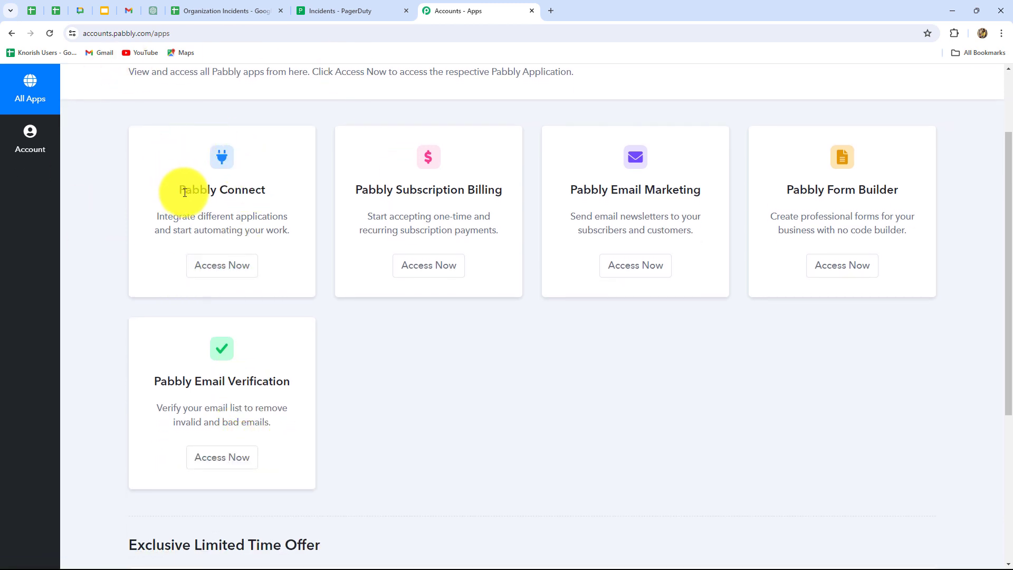
{"action": "left_click_drag", "start_coordinate": [179, 190], "coordinate": [242, 261]}
{"action": "left_click", "coordinate": [242, 267]}
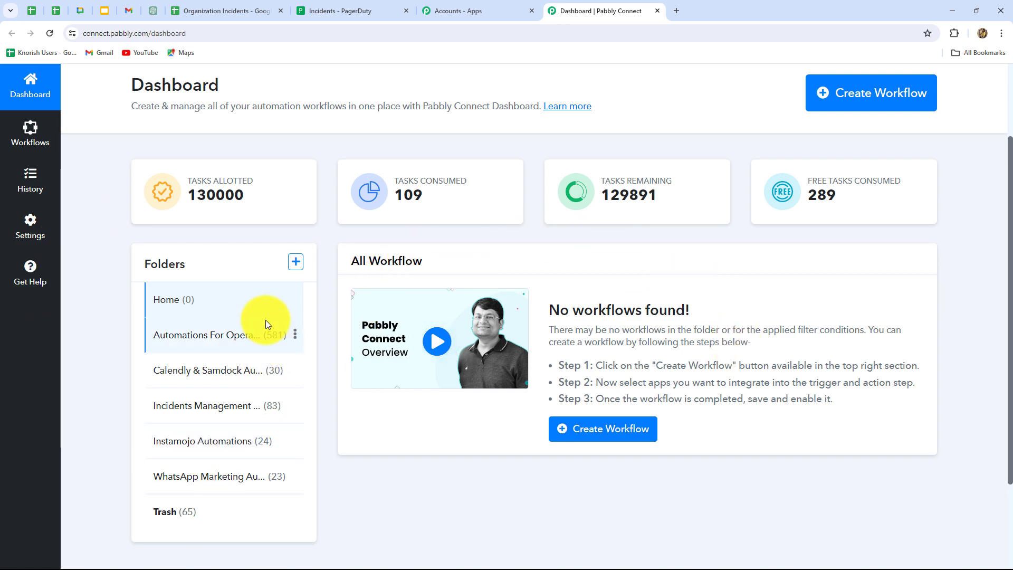
Create a workflow named "Update Google Sheets Row for Resolved PagerDuty Incidents" in the Incidents Management Automations folder
{"action": "left_click", "coordinate": [853, 97]}
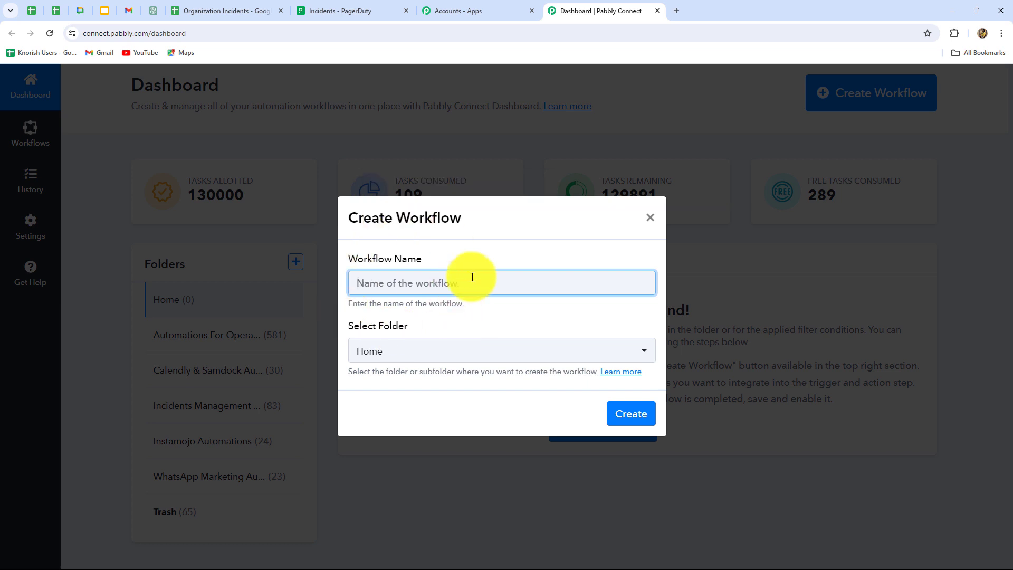
{"action": "type", "text": "Update Google Sheets Row for Resolved PagerDuty Incidents"}
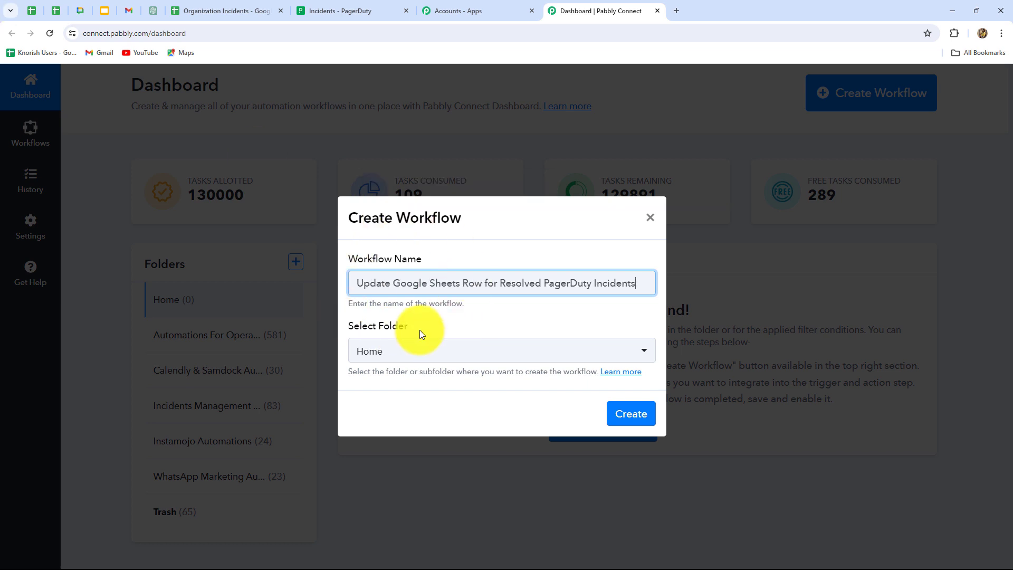
{"action": "left_click", "coordinate": [405, 352]}
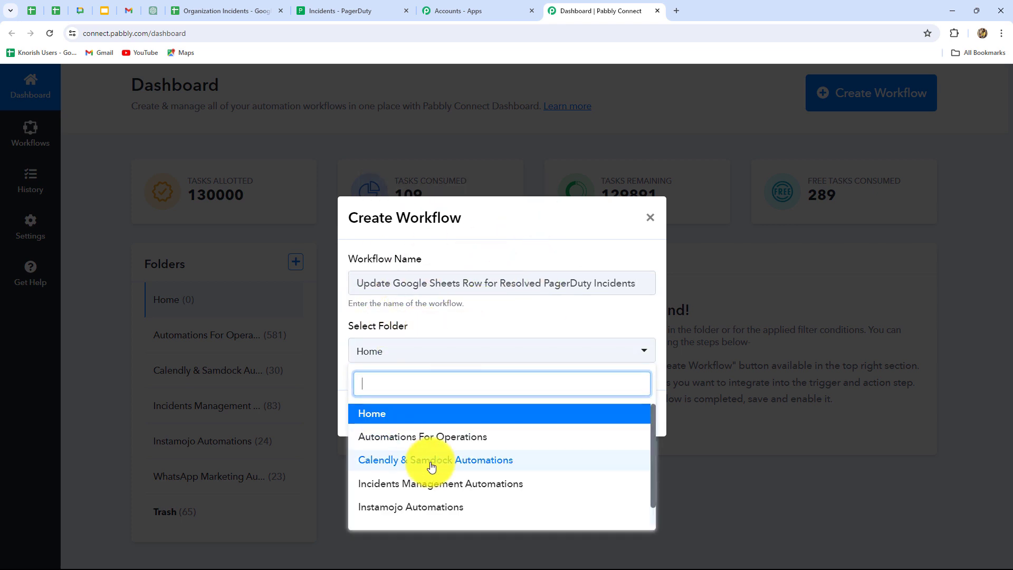
{"action": "scroll", "coordinate": [427, 467], "scroll_direction": "down", "scroll_amount": 1}
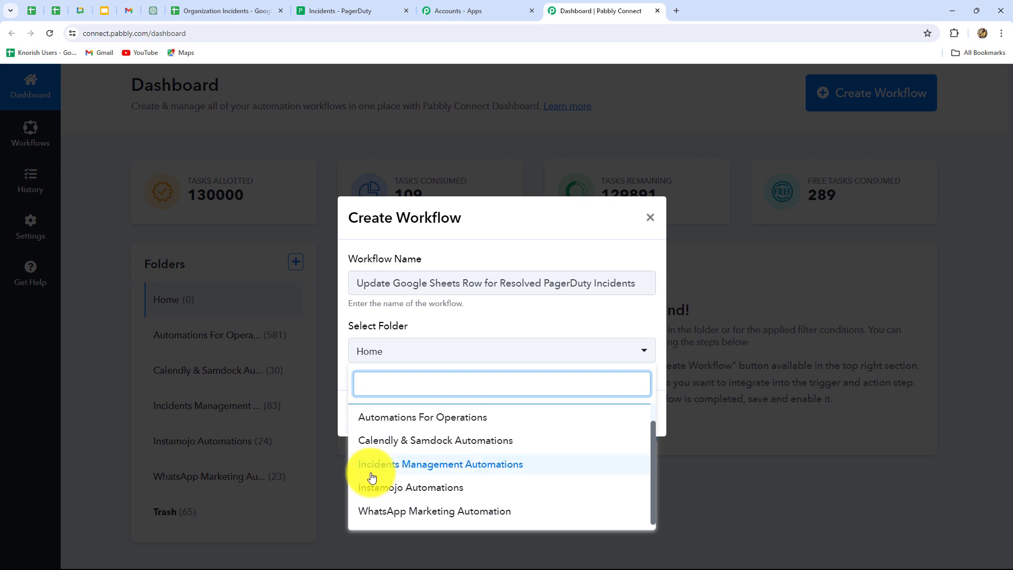
{"action": "left_click", "coordinate": [451, 469]}
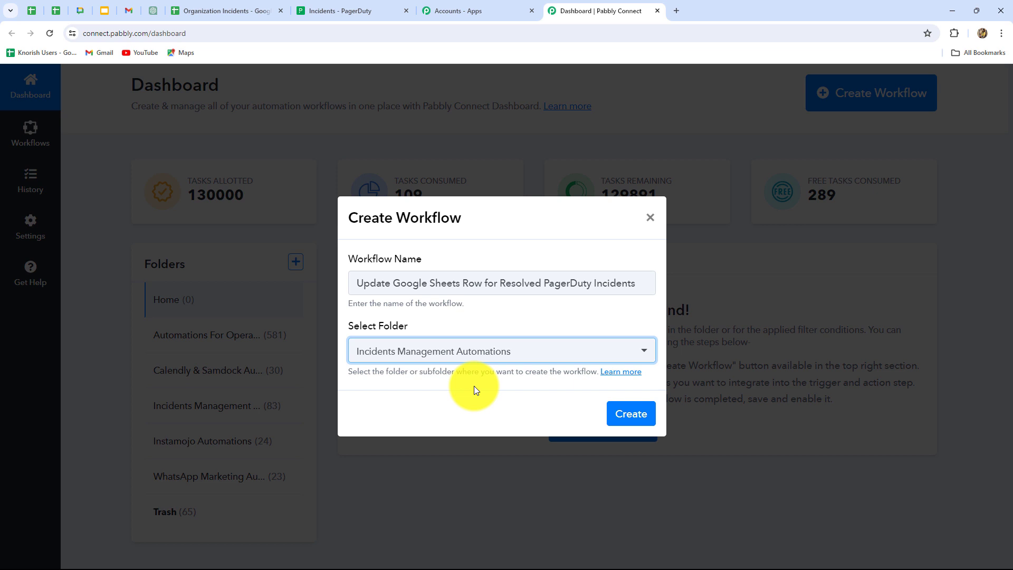
{"action": "left_click", "coordinate": [635, 414]}
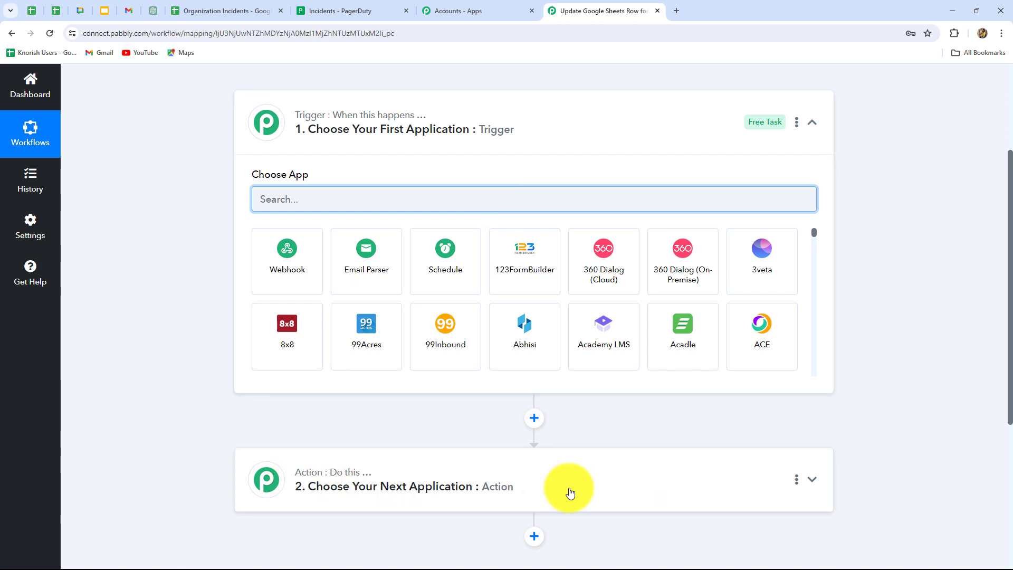
Review the resolved incidents in PagerDuty and the Status column of the Organization Incidents sheet, and return to the workflow
{"action": "left_click", "coordinate": [361, 9]}
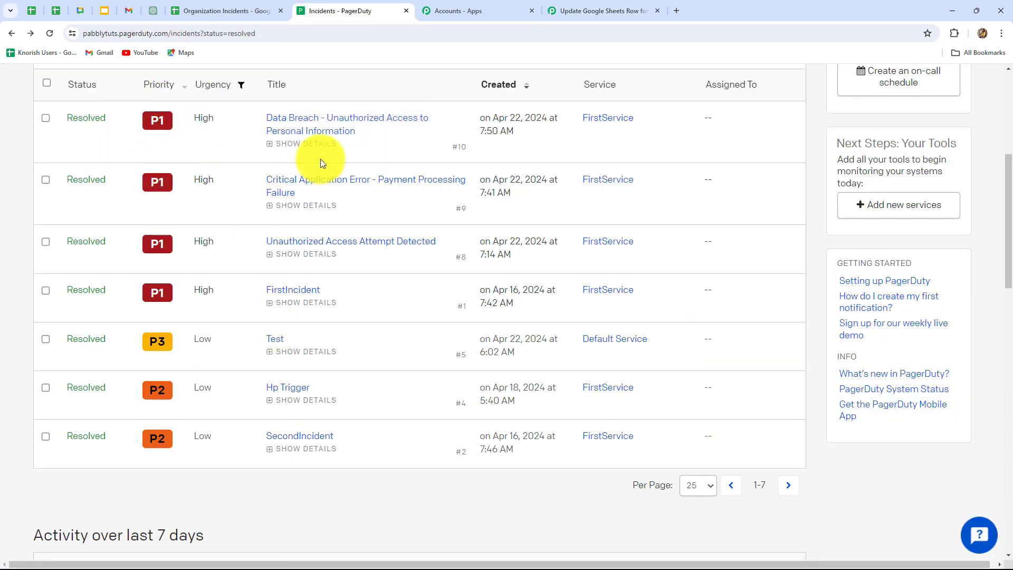
{"action": "left_click", "coordinate": [601, 10]}
{"action": "left_click", "coordinate": [221, 11]}
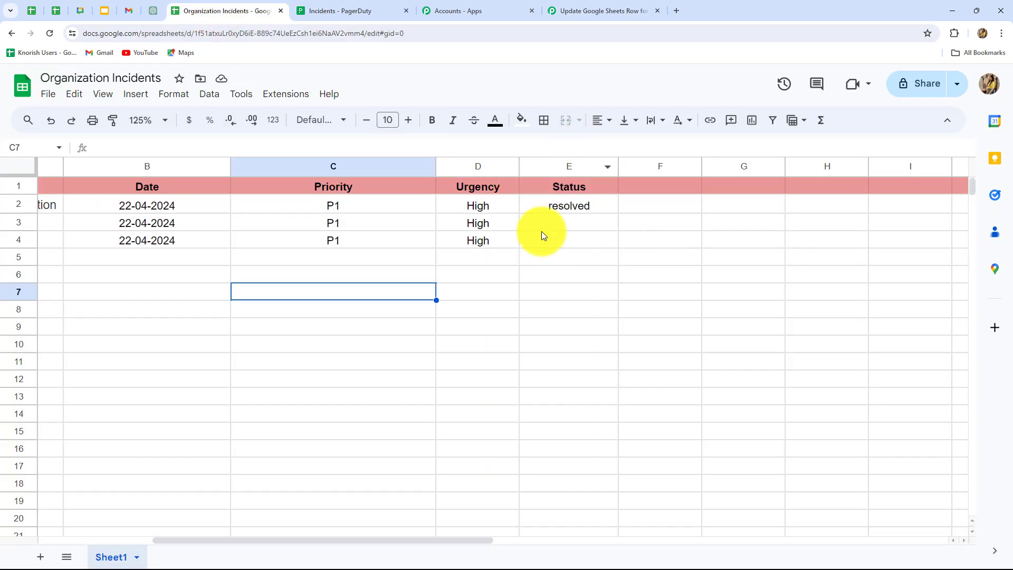
{"action": "left_click", "coordinate": [575, 10]}
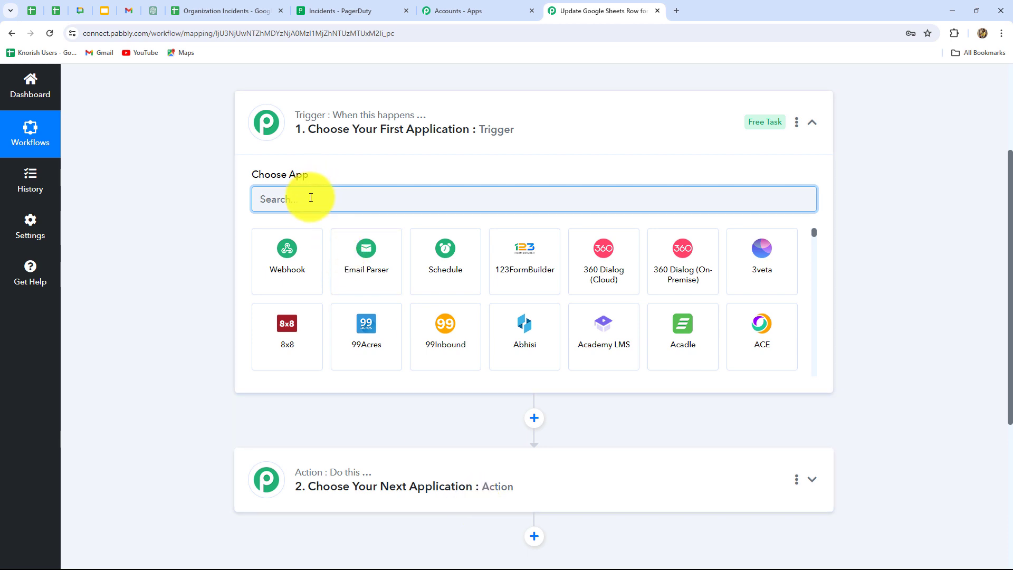
Set the workflow's trigger application to PagerDuty with the trigger event Incident is Resolved
{"action": "type", "text": "Page"}
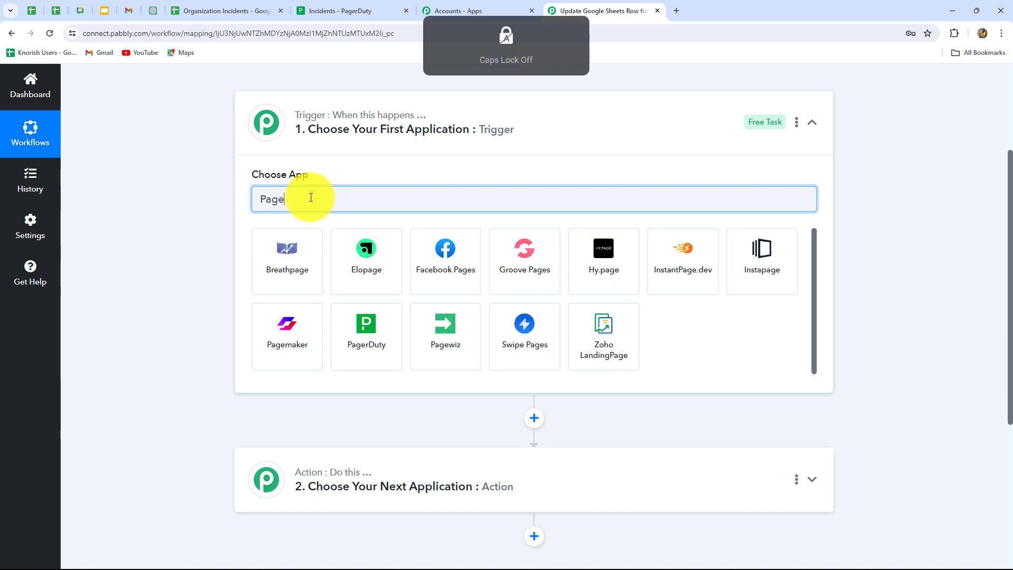
{"action": "left_click", "coordinate": [375, 334]}
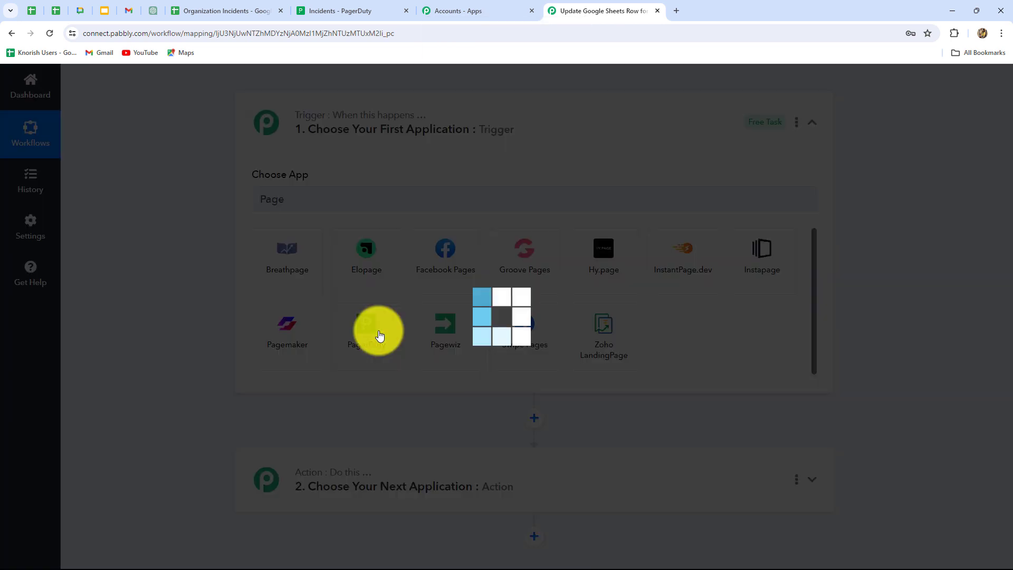
{"action": "left_click", "coordinate": [328, 253]}
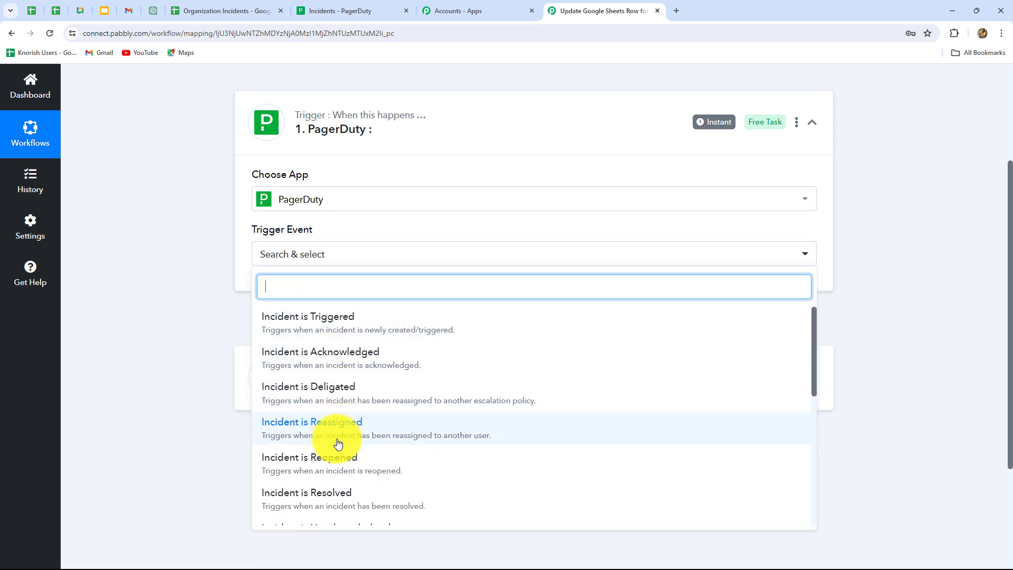
{"action": "scroll", "coordinate": [338, 443], "scroll_direction": "down", "scroll_amount": 2}
{"action": "left_click", "coordinate": [330, 399]}
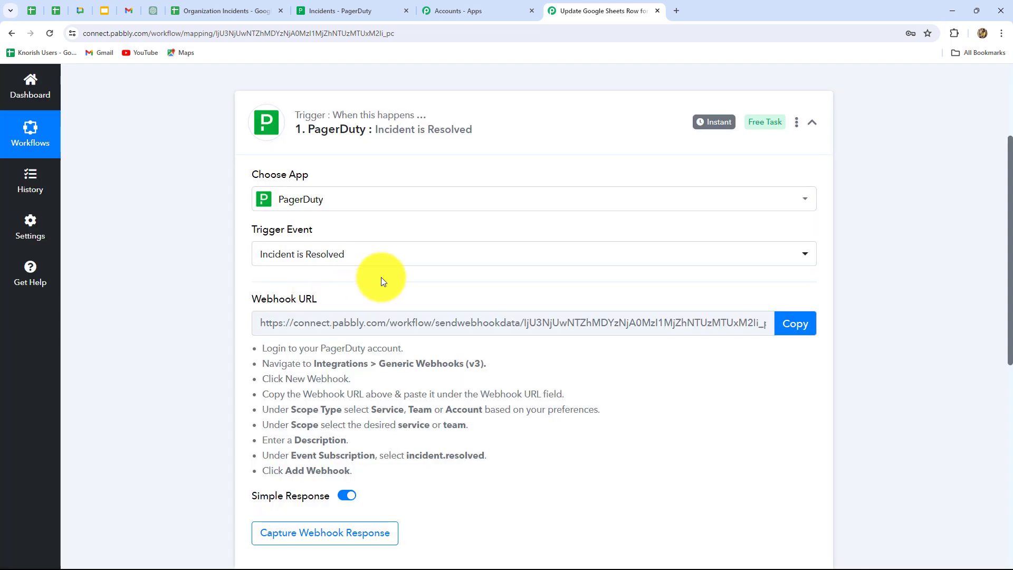
Read the PagerDuty webhook setup instructions and copy the trigger's webhook URL
{"action": "scroll", "coordinate": [267, 262], "scroll_direction": "down", "scroll_amount": 2}
{"action": "scroll", "coordinate": [265, 263], "scroll_direction": "up", "scroll_amount": 3}
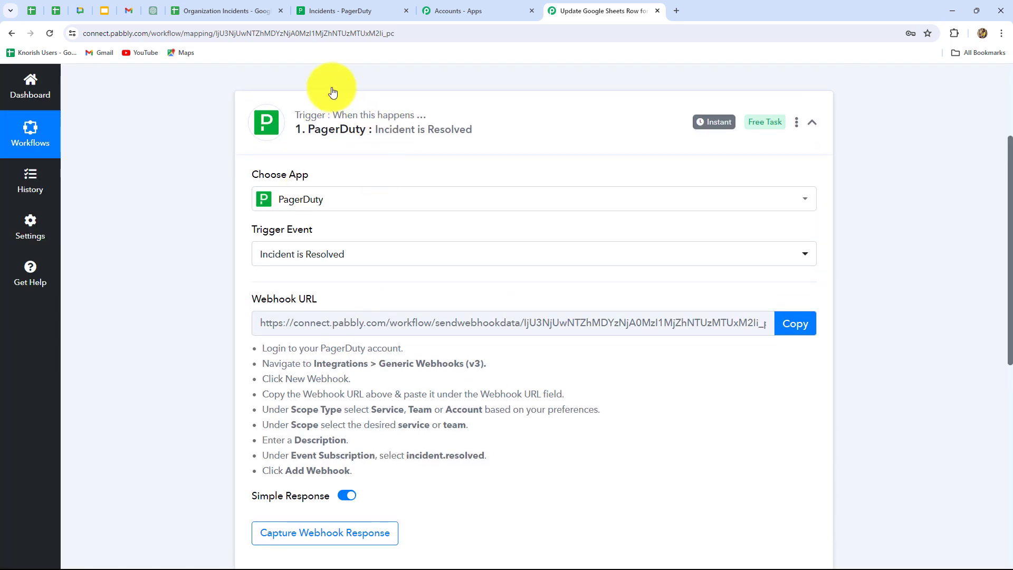
{"action": "scroll", "coordinate": [554, 316], "scroll_direction": "down", "scroll_amount": 3}
{"action": "left_click", "coordinate": [795, 165]}
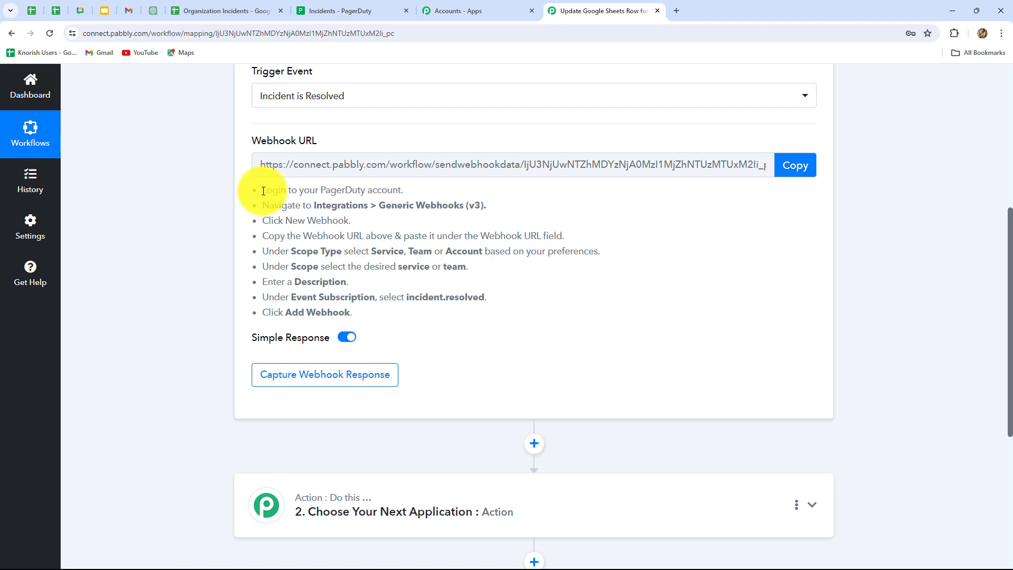
{"action": "left_click_drag", "start_coordinate": [262, 191], "coordinate": [411, 318]}
{"action": "left_click", "coordinate": [410, 318]}
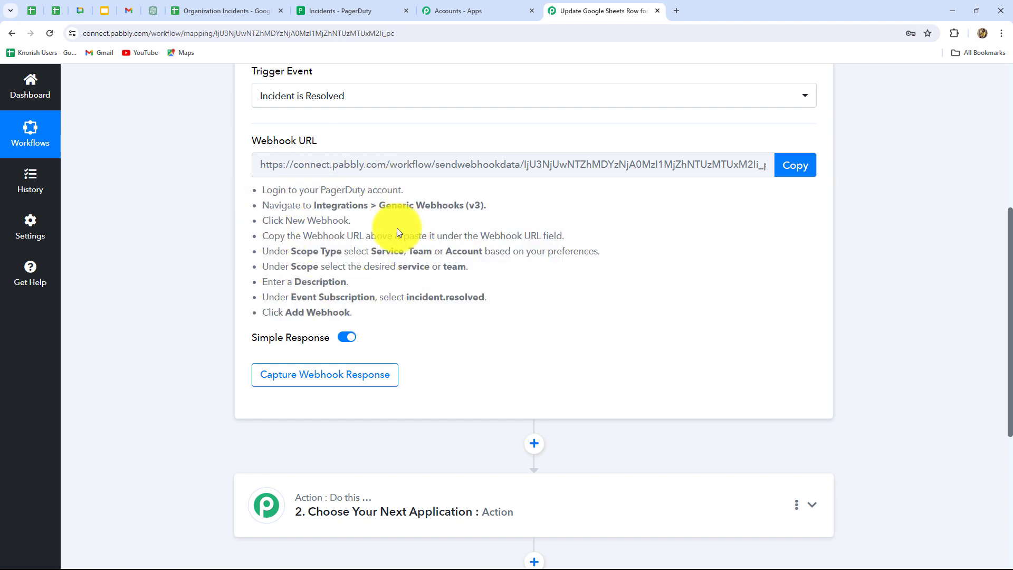
{"action": "left_click", "coordinate": [795, 165]}
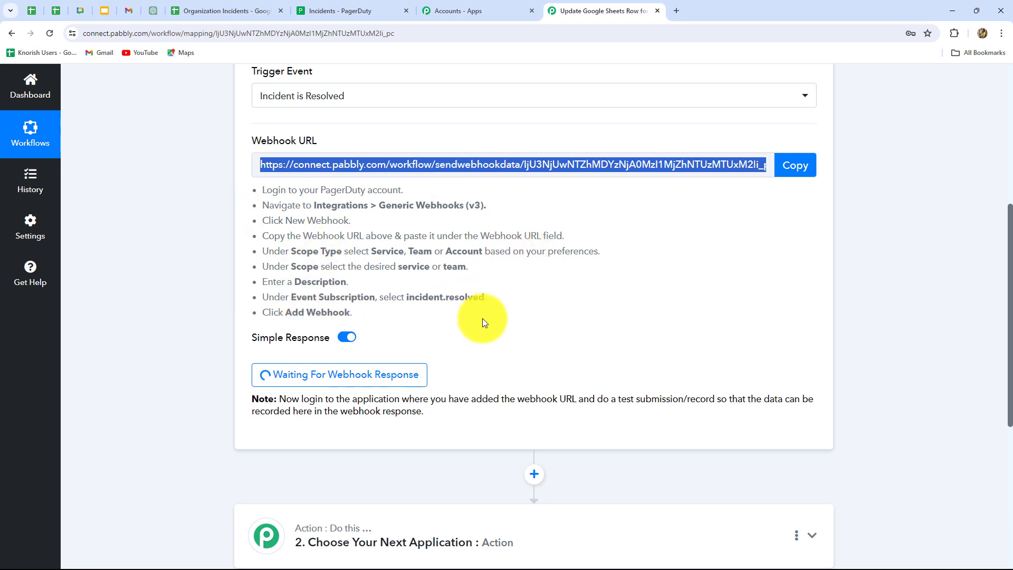
Switch to PagerDuty and start a new webhook under Generic Webhooks (v3)
{"action": "left_click", "coordinate": [330, 11]}
{"action": "scroll", "coordinate": [95, 123], "scroll_direction": "up", "scroll_amount": 5}
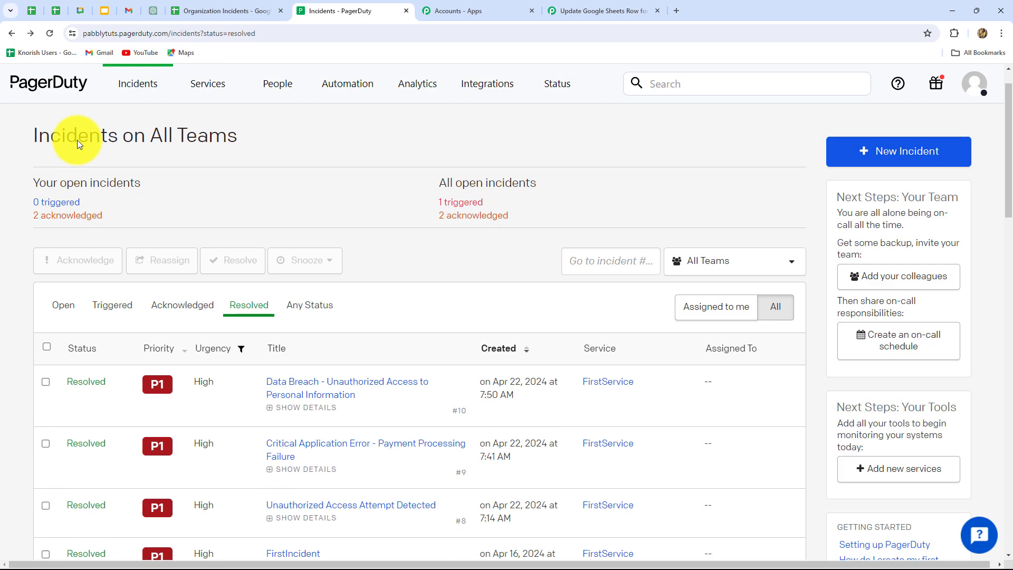
{"action": "mouse_move", "coordinate": [472, 110]}
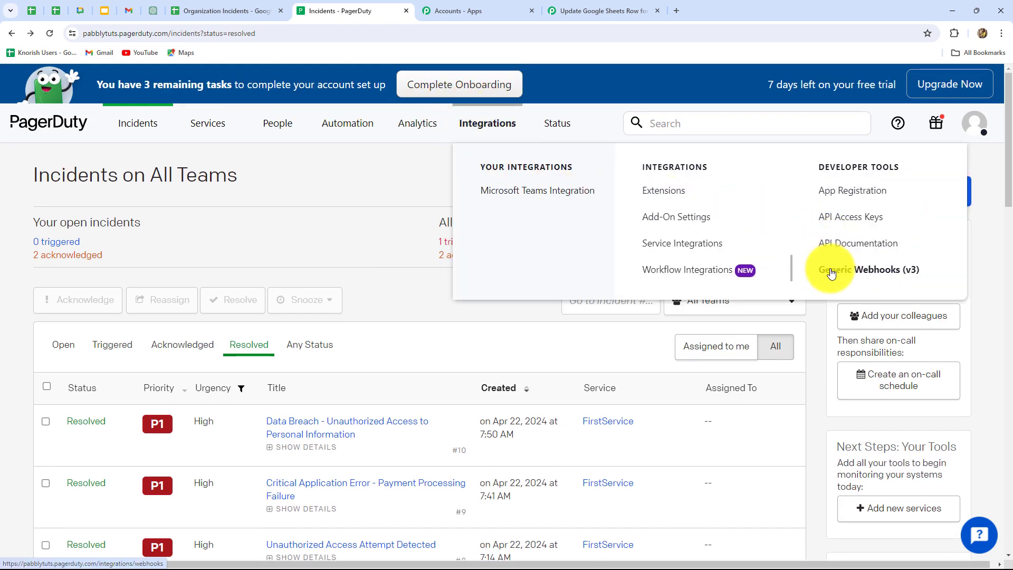
{"action": "left_click", "coordinate": [863, 270]}
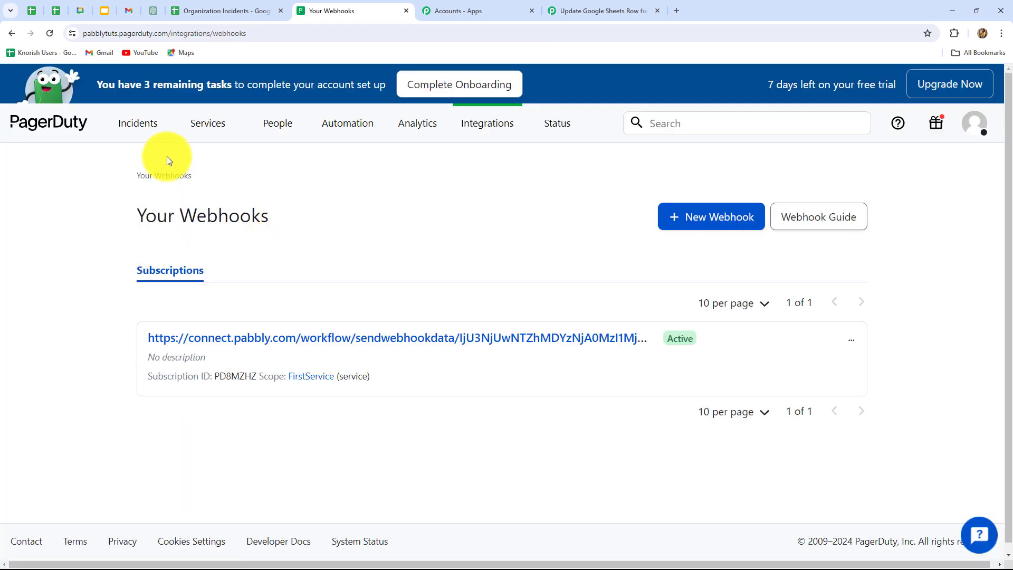
{"action": "left_click", "coordinate": [694, 227]}
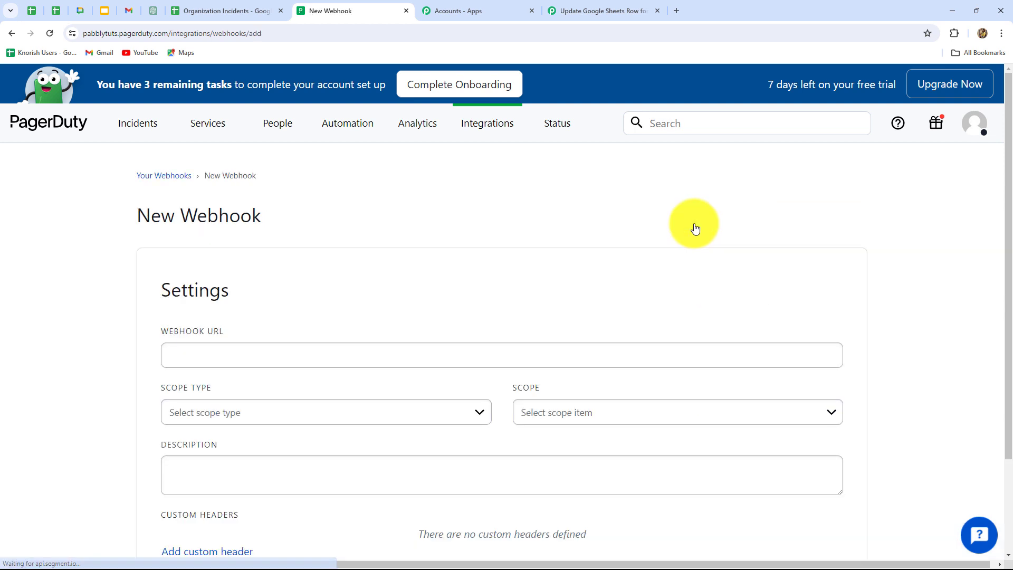
Paste the copied Pabbly webhook URL as the new webhook's URL
{"action": "scroll", "coordinate": [670, 238], "scroll_direction": "down", "scroll_amount": 3}
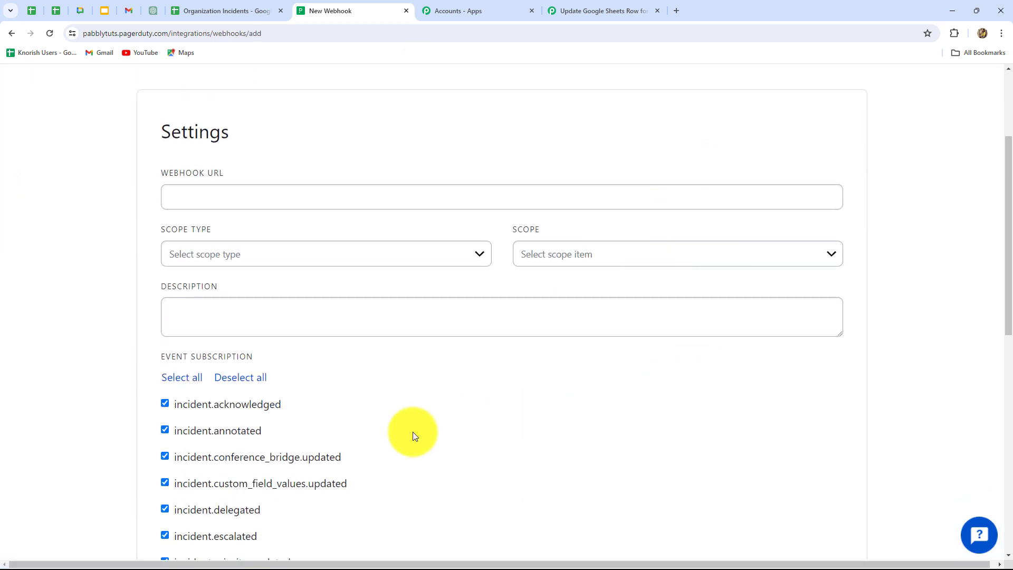
{"action": "left_click", "coordinate": [226, 196]}
{"action": "key", "text": "ctrl+v"}
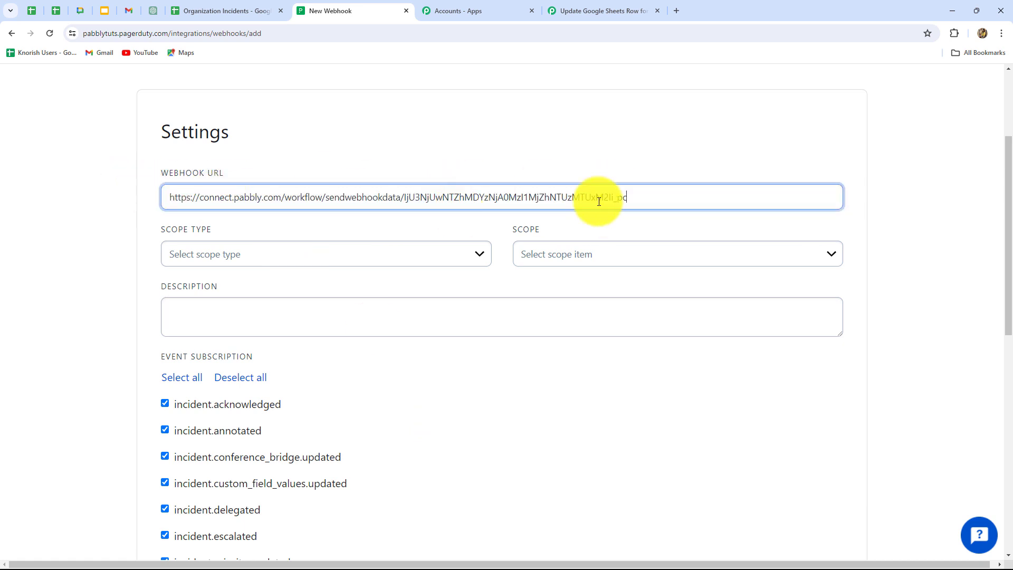
Set the new webhook's scope type to Service and its scope to FirstService, following the Pabbly setup instructions
{"action": "scroll", "coordinate": [516, 221], "scroll_direction": "down", "scroll_amount": 2}
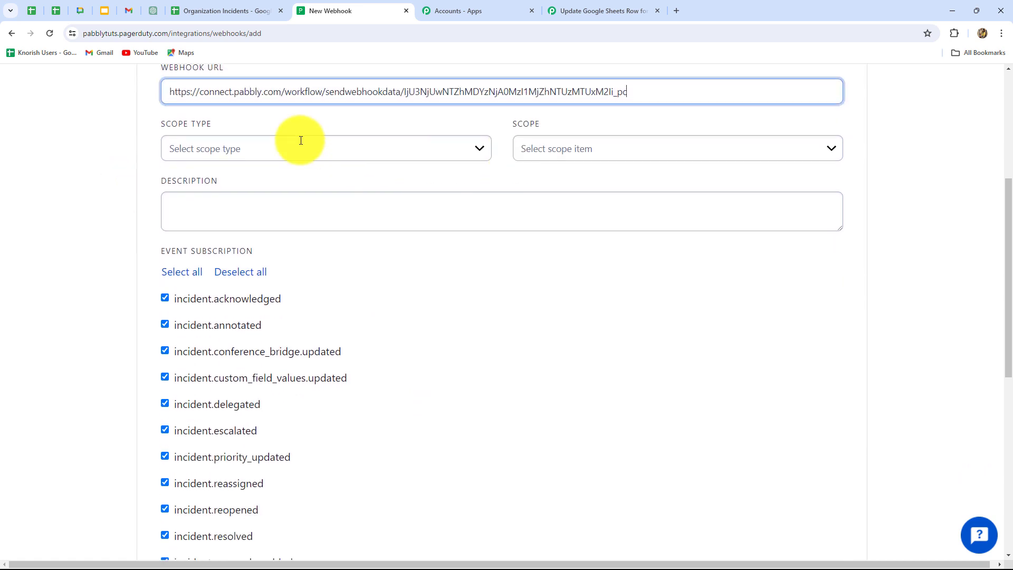
{"action": "left_click", "coordinate": [247, 146]}
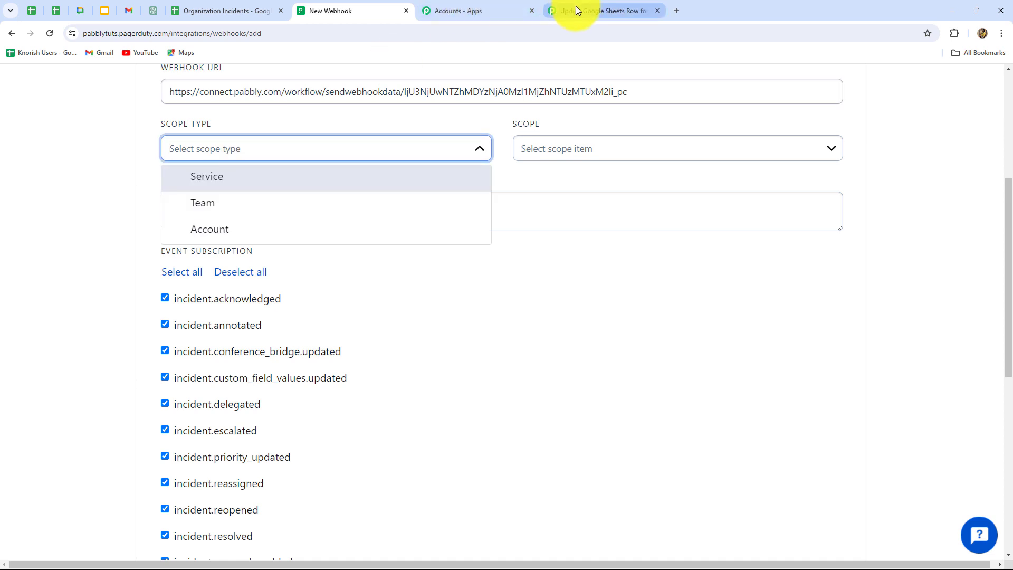
{"action": "left_click", "coordinate": [575, 8]}
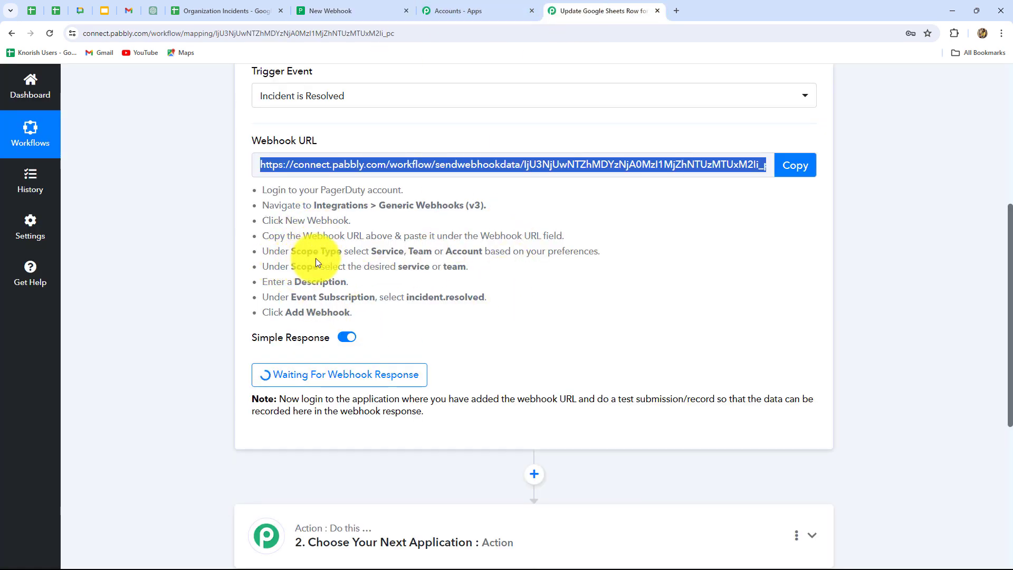
{"action": "left_click", "coordinate": [358, 8]}
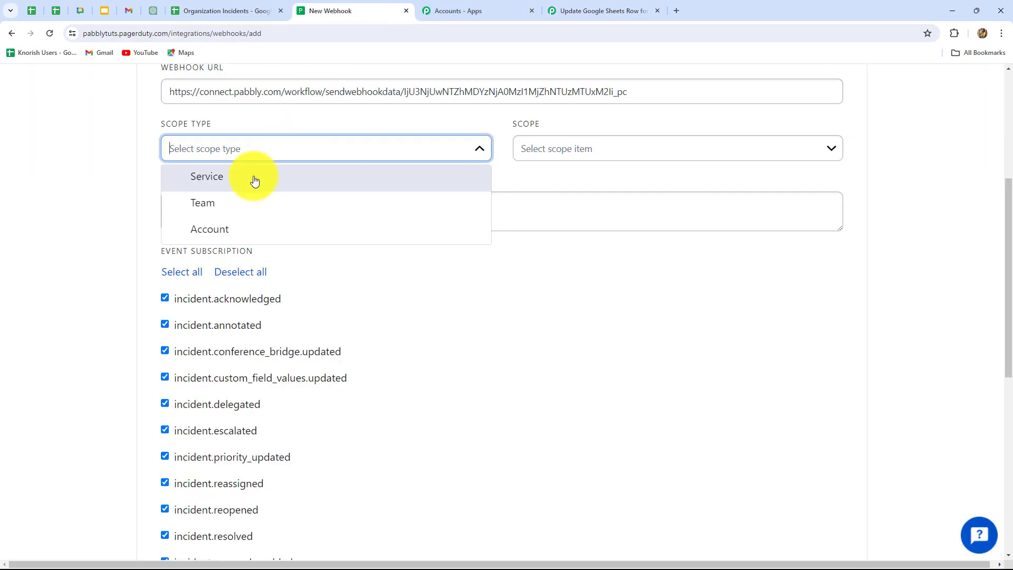
{"action": "left_click", "coordinate": [205, 182]}
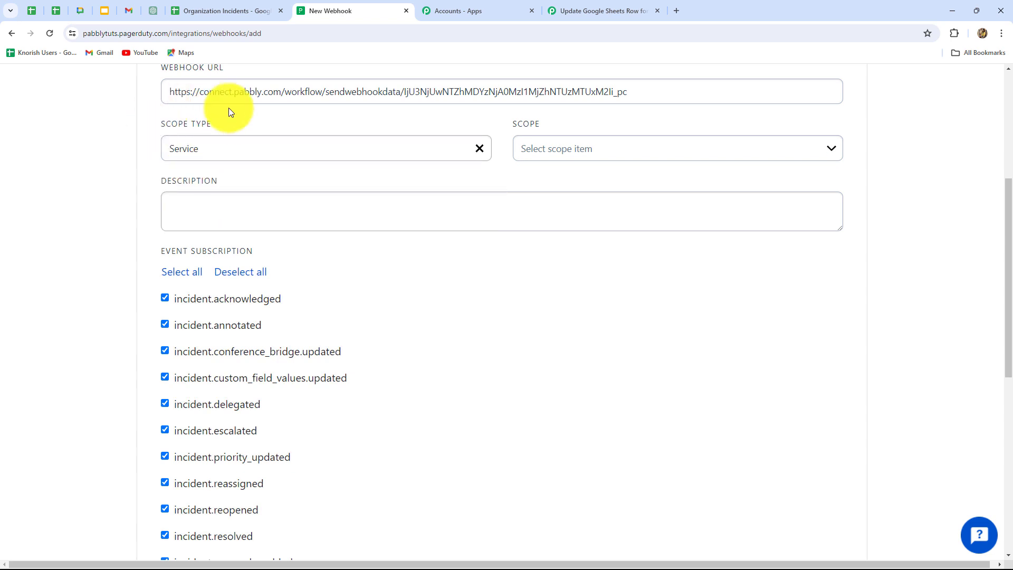
{"action": "left_click", "coordinate": [593, 13]}
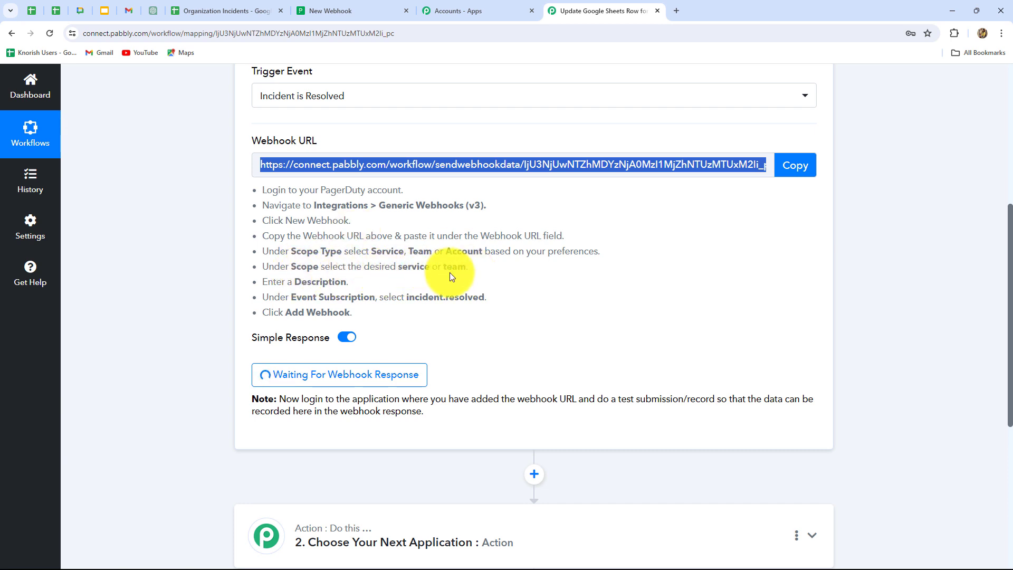
{"action": "left_click", "coordinate": [370, 12]}
{"action": "left_click", "coordinate": [538, 145]}
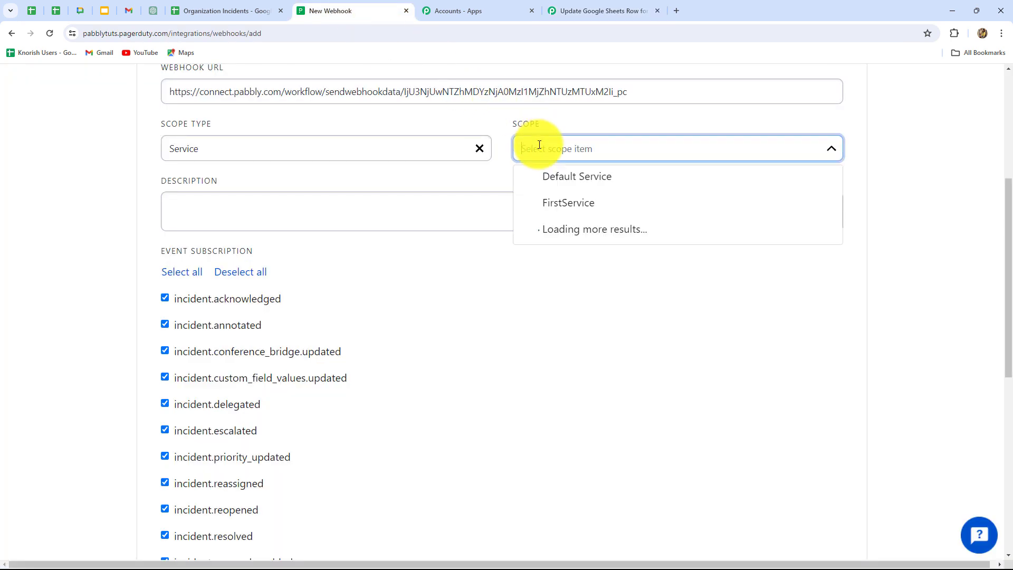
{"action": "left_click", "coordinate": [555, 202]}
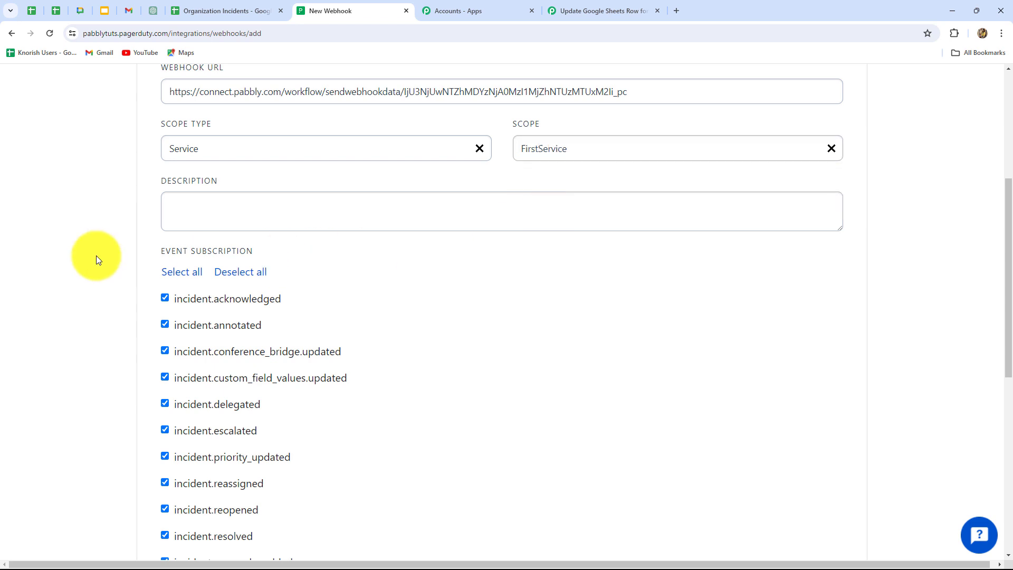
Enter "Updating Google Sheets" as the new webhook's description
{"action": "scroll", "coordinate": [95, 253], "scroll_direction": "down", "scroll_amount": 1}
{"action": "scroll", "coordinate": [94, 255], "scroll_direction": "up", "scroll_amount": 1}
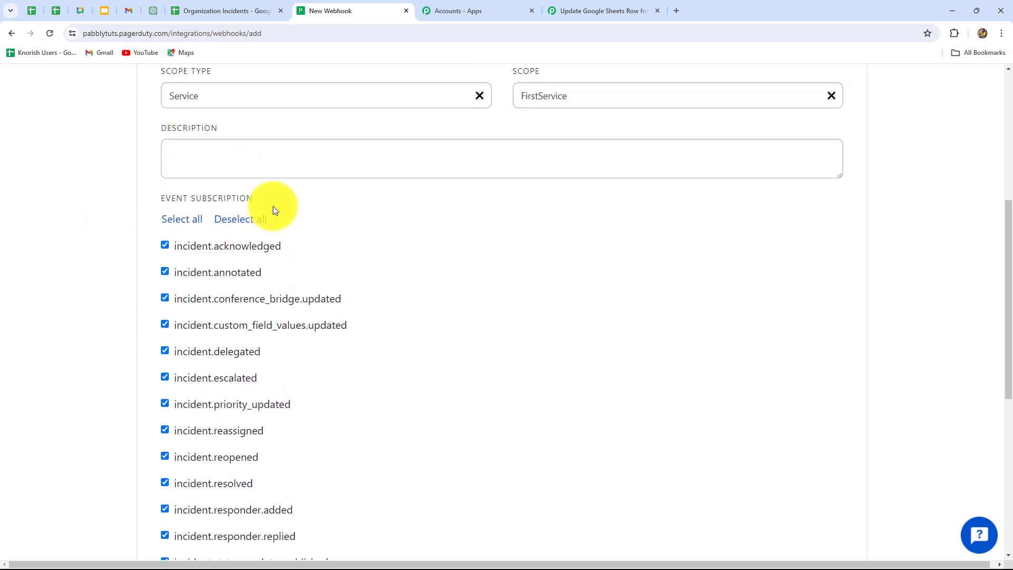
{"action": "left_click", "coordinate": [195, 151]}
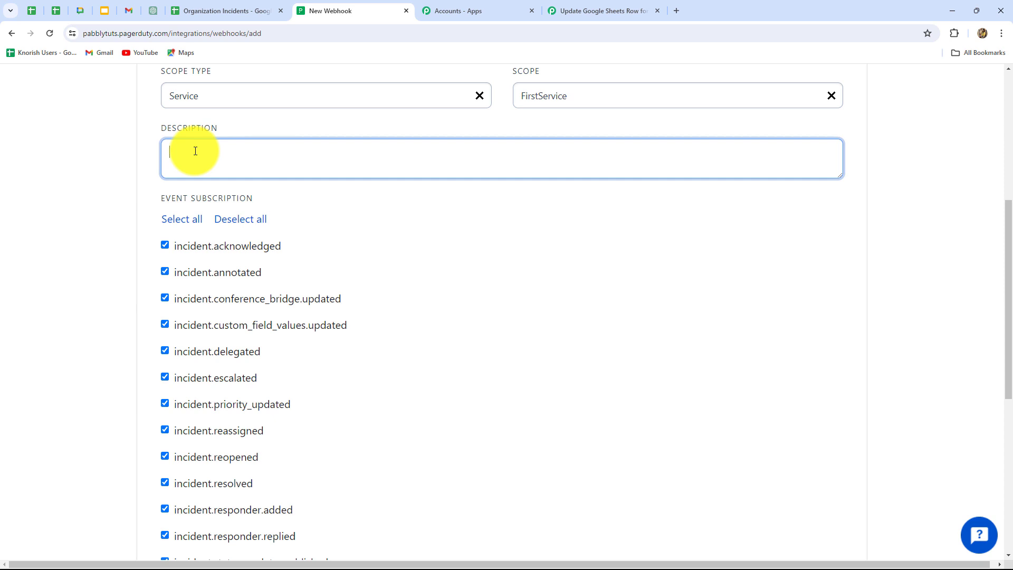
{"action": "key", "text": "ctrl+v"}
{"action": "left_click", "coordinate": [90, 182]}
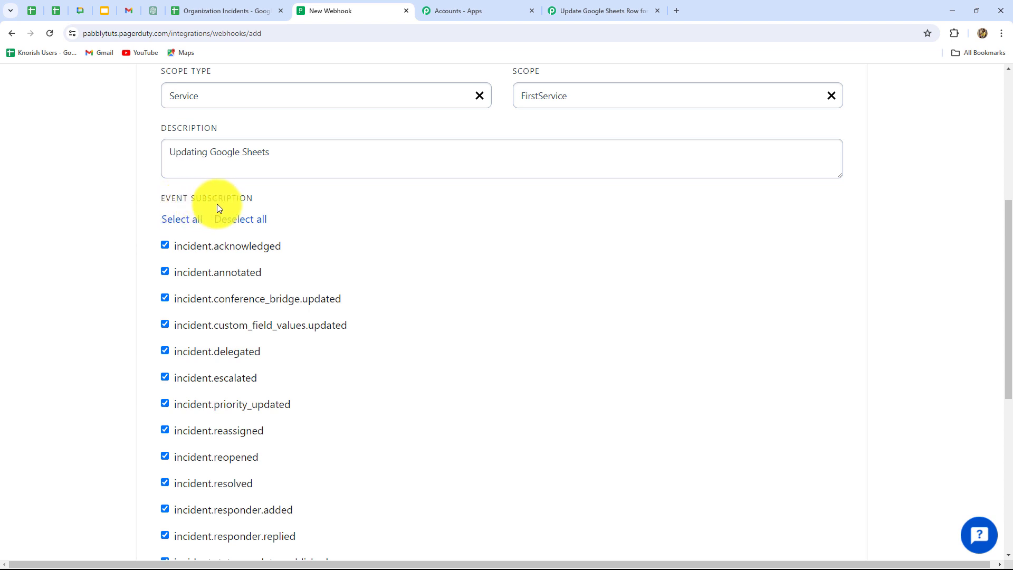
Limit the webhook's event subscription to incident.resolved, clearing all other events
{"action": "left_click", "coordinate": [246, 221]}
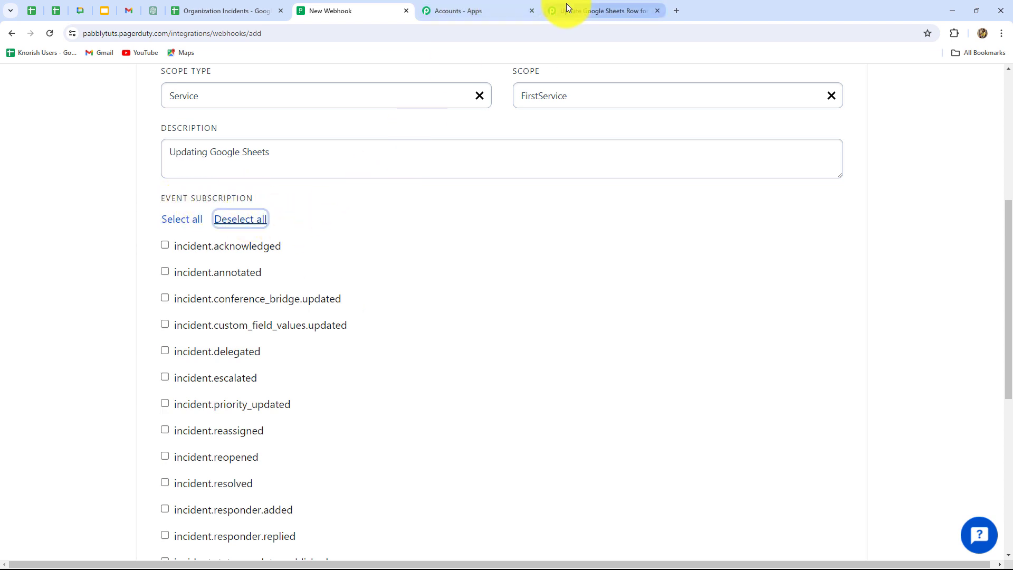
{"action": "left_click", "coordinate": [566, 5]}
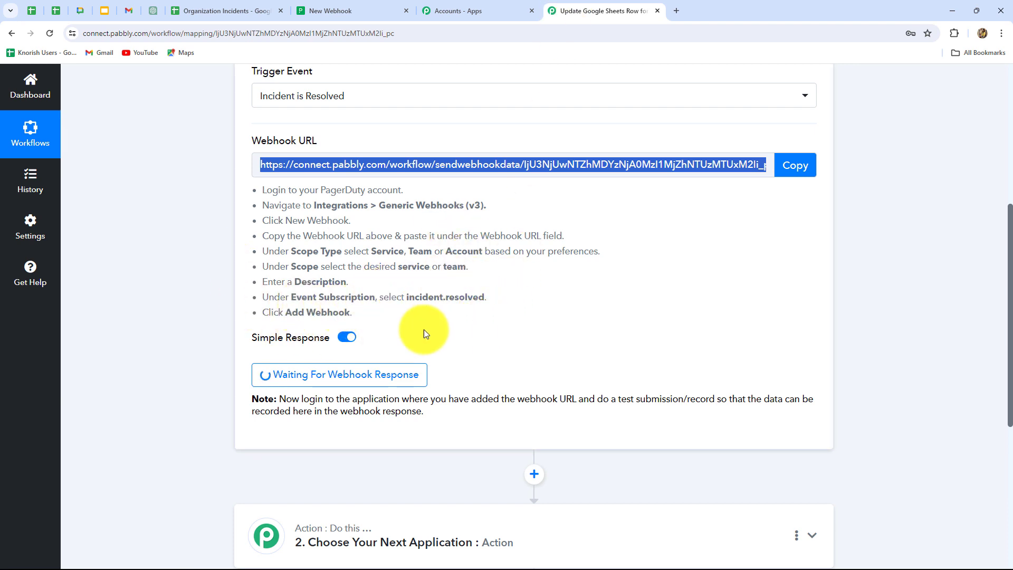
{"action": "left_click", "coordinate": [344, 10]}
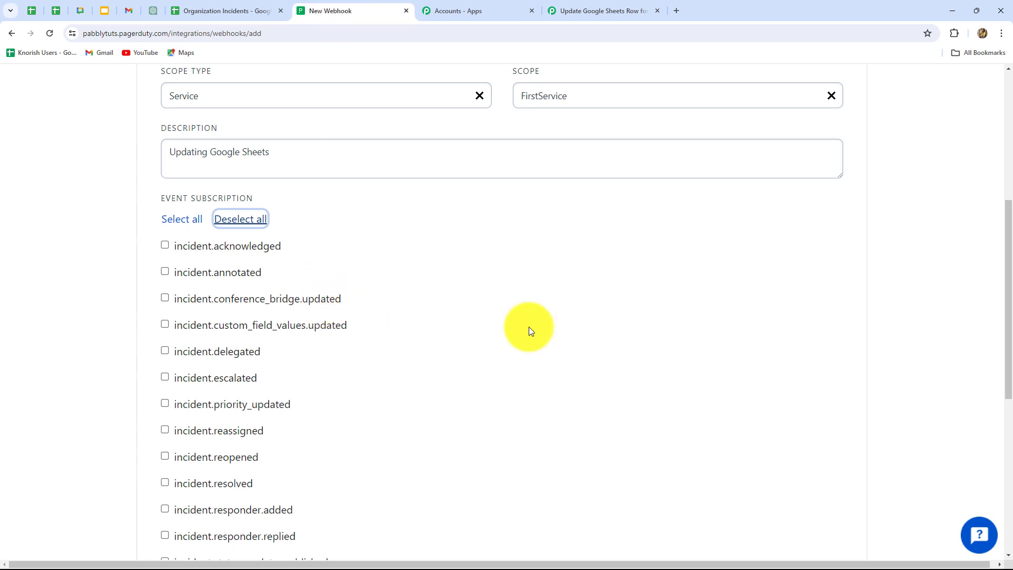
{"action": "scroll", "coordinate": [557, 333], "scroll_direction": "down", "scroll_amount": 2}
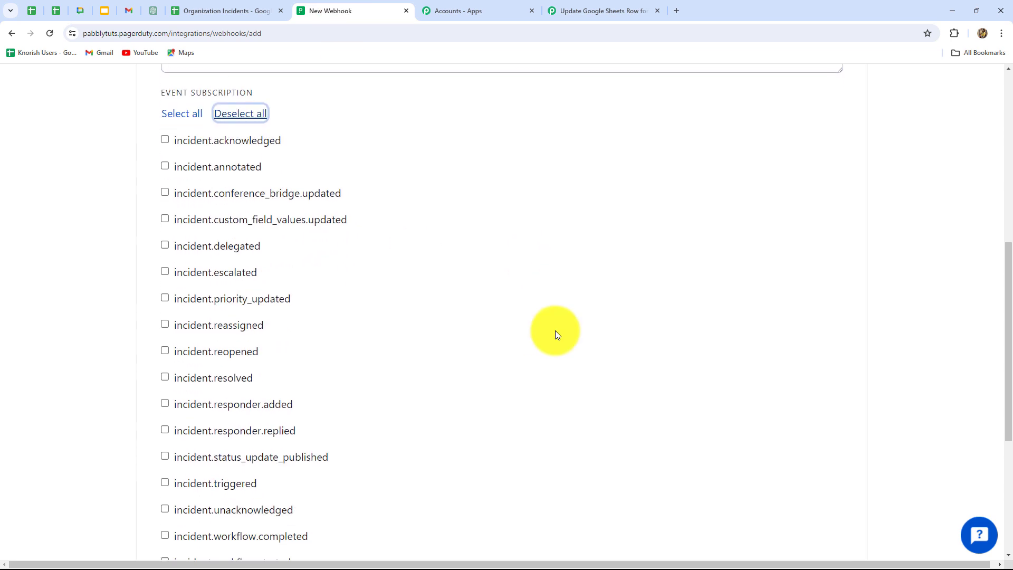
{"action": "left_click", "coordinate": [166, 378]}
Add the configured webhook and close the subscription dialog that offers the signing secret
{"action": "scroll", "coordinate": [411, 385], "scroll_direction": "down", "scroll_amount": 5}
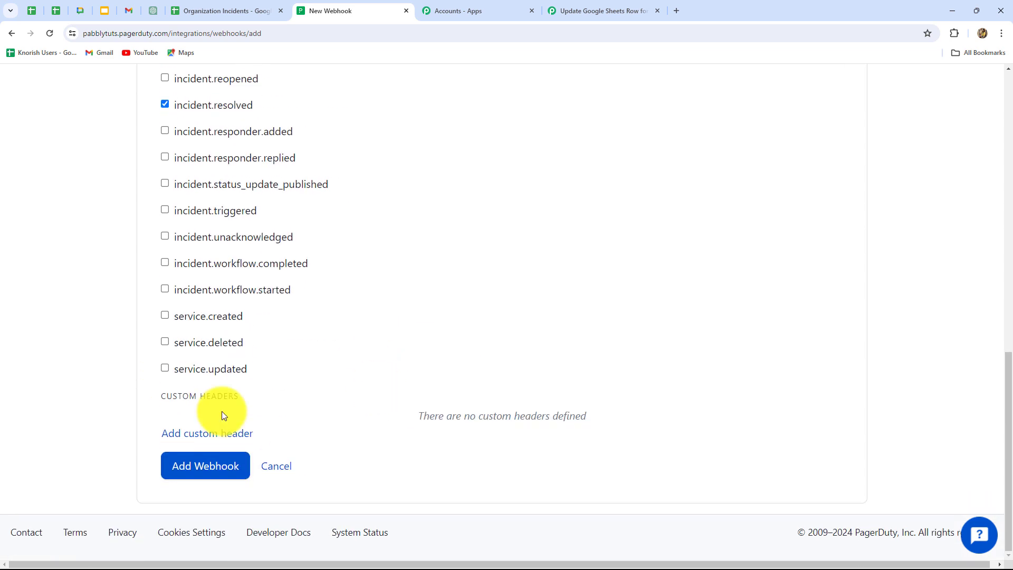
{"action": "left_click", "coordinate": [200, 466]}
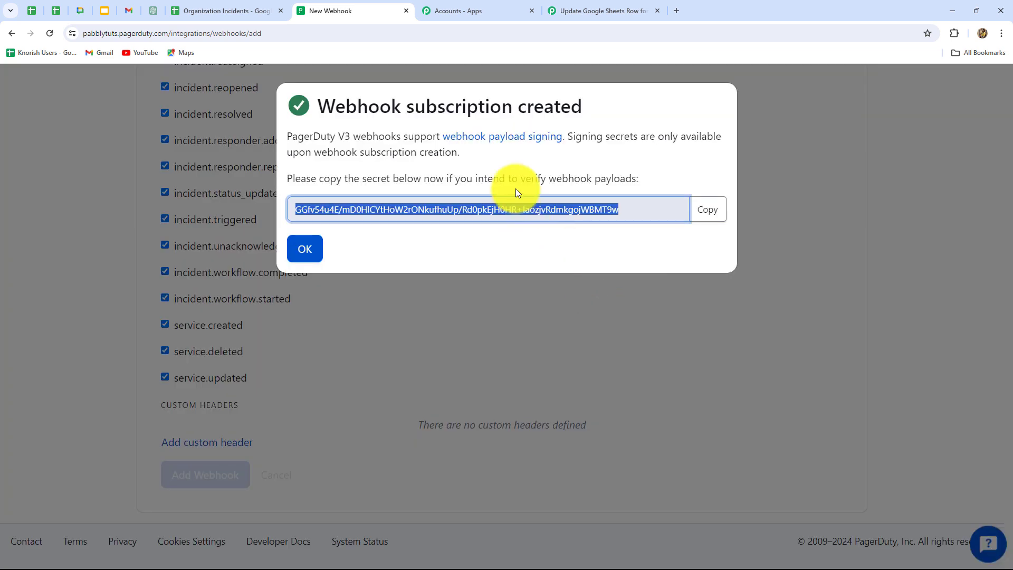
{"action": "left_click", "coordinate": [304, 248]}
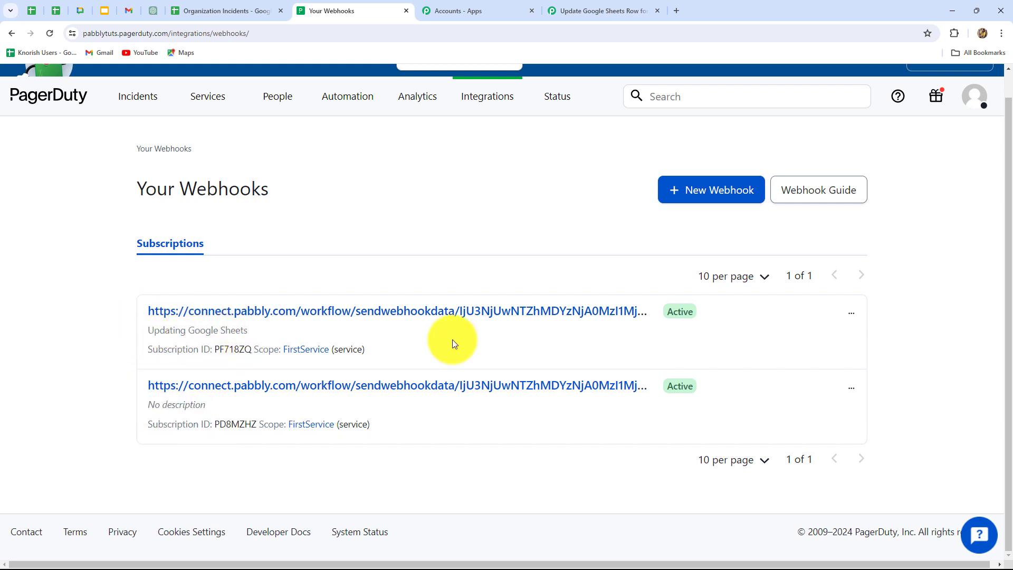
Check the Organization Incidents sheet for the incident to test, and open the list of triggered incidents in PagerDuty
{"action": "left_click", "coordinate": [597, 11]}
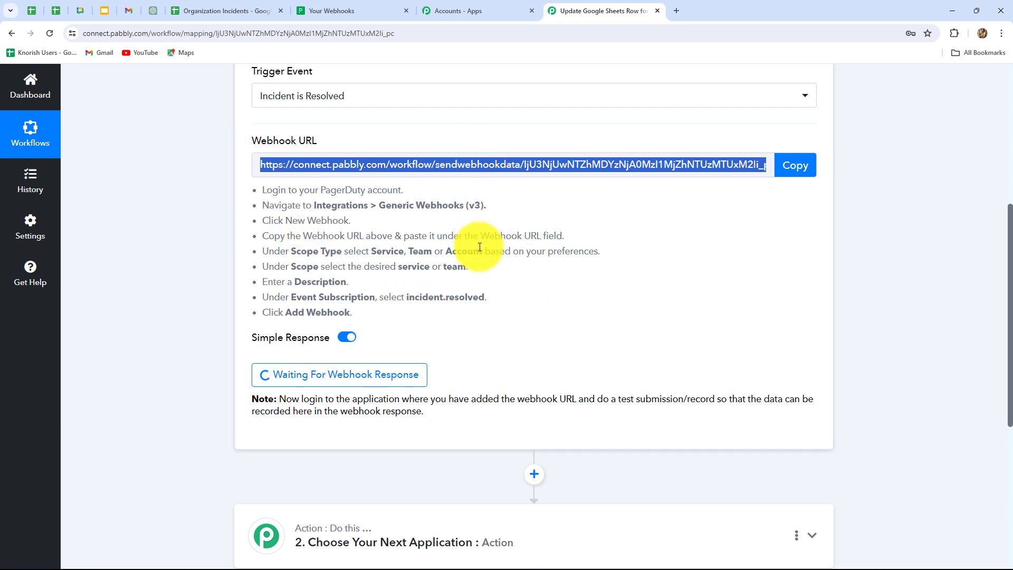
{"action": "left_click", "coordinate": [233, 12]}
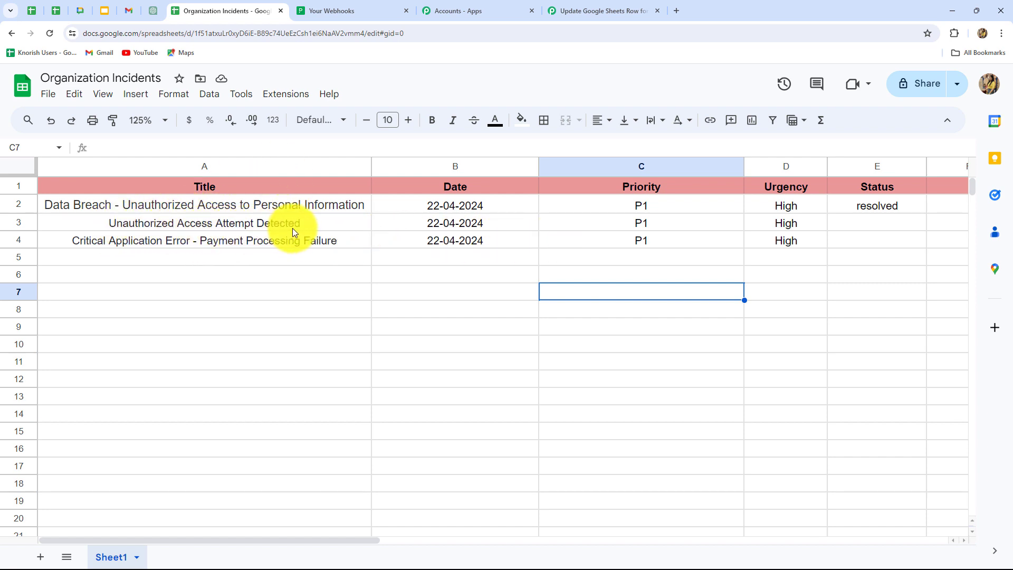
{"action": "left_click", "coordinate": [339, 12]}
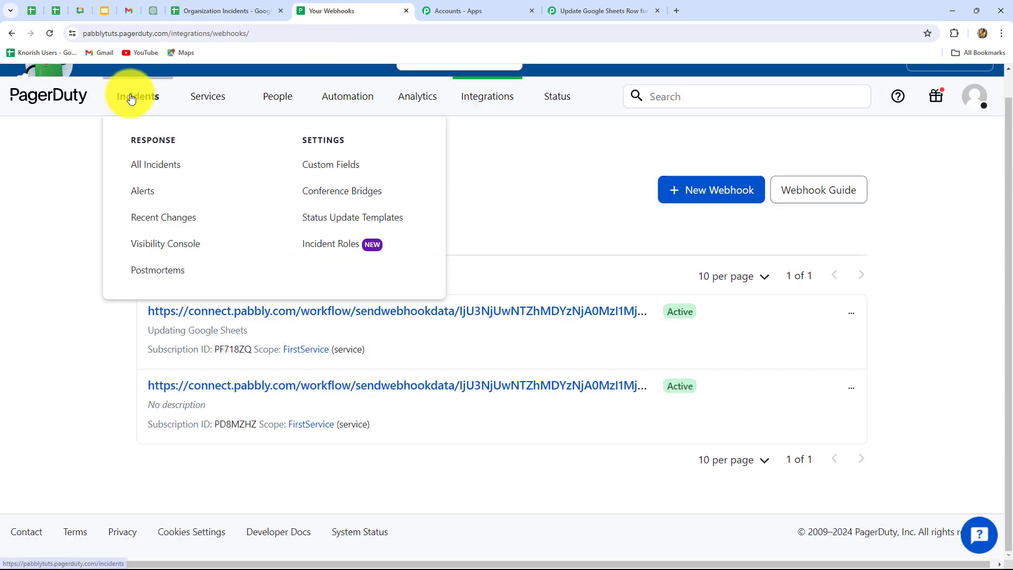
{"action": "left_click", "coordinate": [132, 99]}
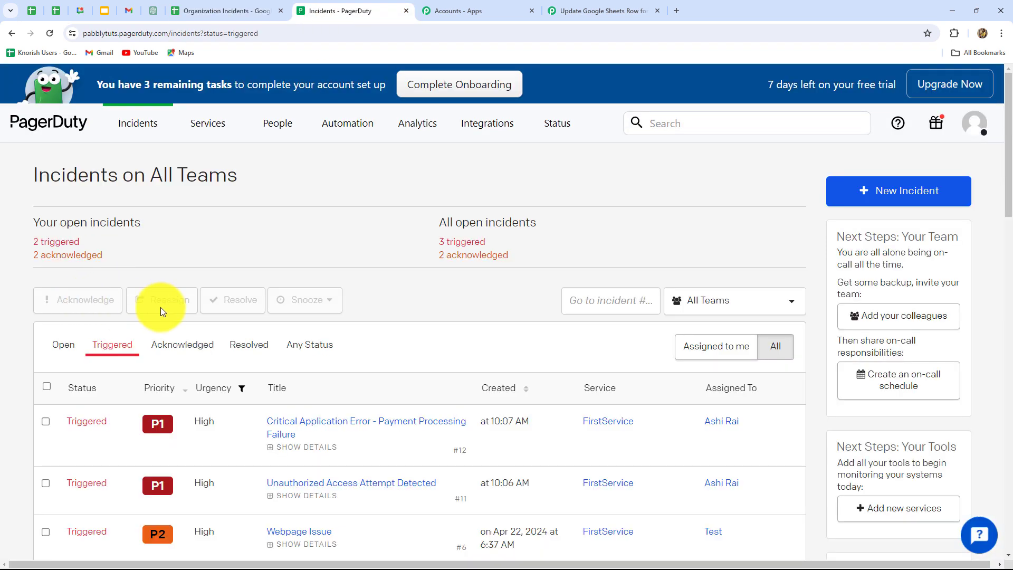
{"action": "scroll", "coordinate": [160, 307], "scroll_direction": "down", "scroll_amount": 3}
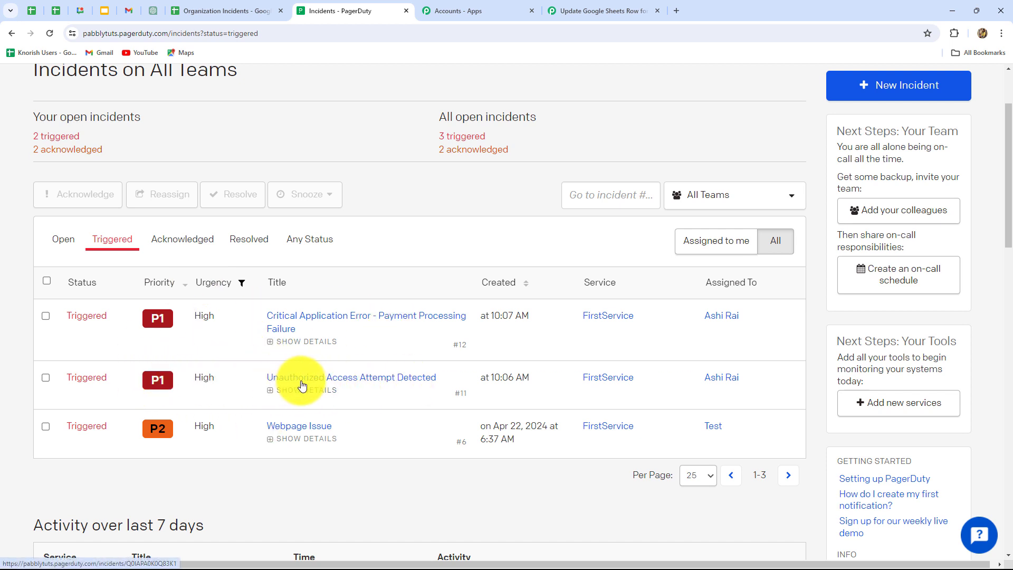
Resolve the "Unauthorized Access Attempt Detected" incident with the resolution note "This Incident is resolved."
{"action": "left_click", "coordinate": [45, 377]}
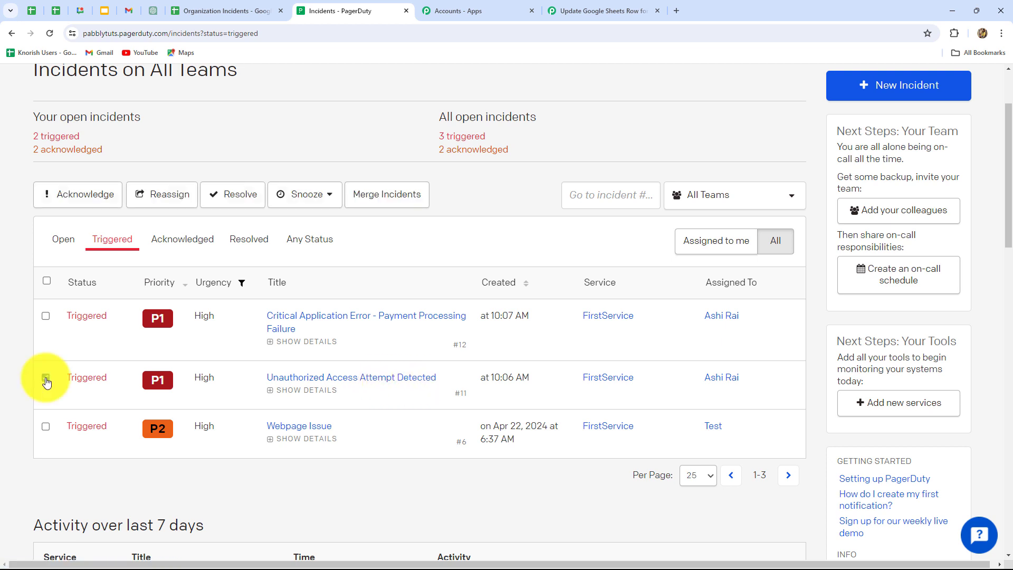
{"action": "left_click", "coordinate": [232, 195]}
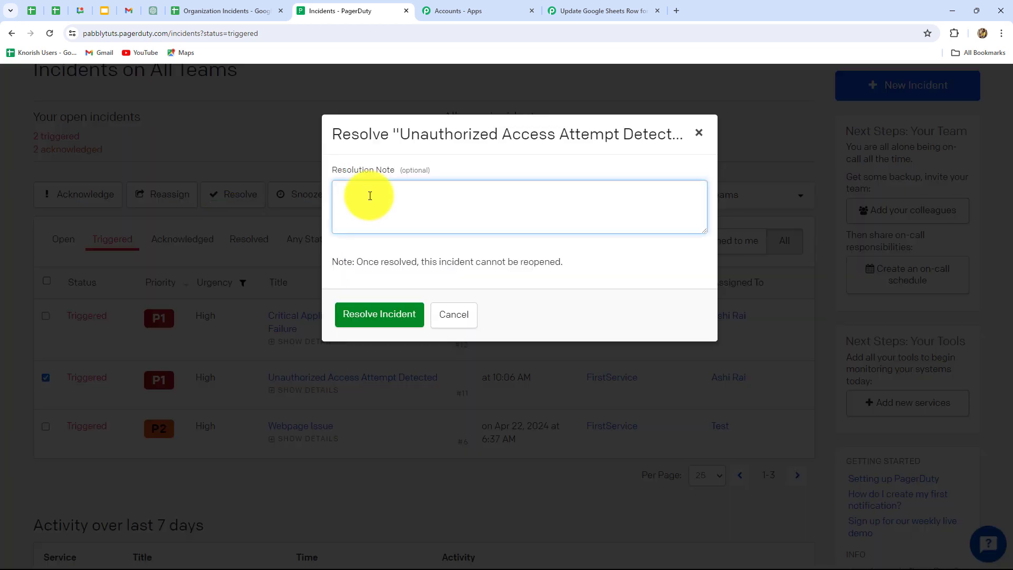
{"action": "type", "text": "This Incident is resolved."}
{"action": "left_click", "coordinate": [380, 314]}
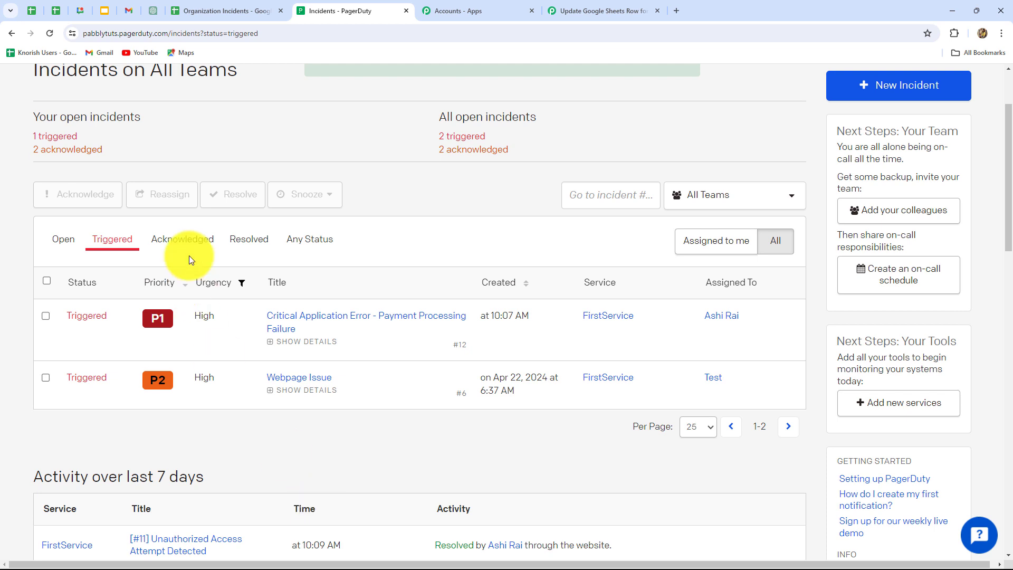
Switch to the Pabbly workflow and examine the captured webhook response, including the incident's title, event type, urgency and status
{"action": "left_click", "coordinate": [566, 10]}
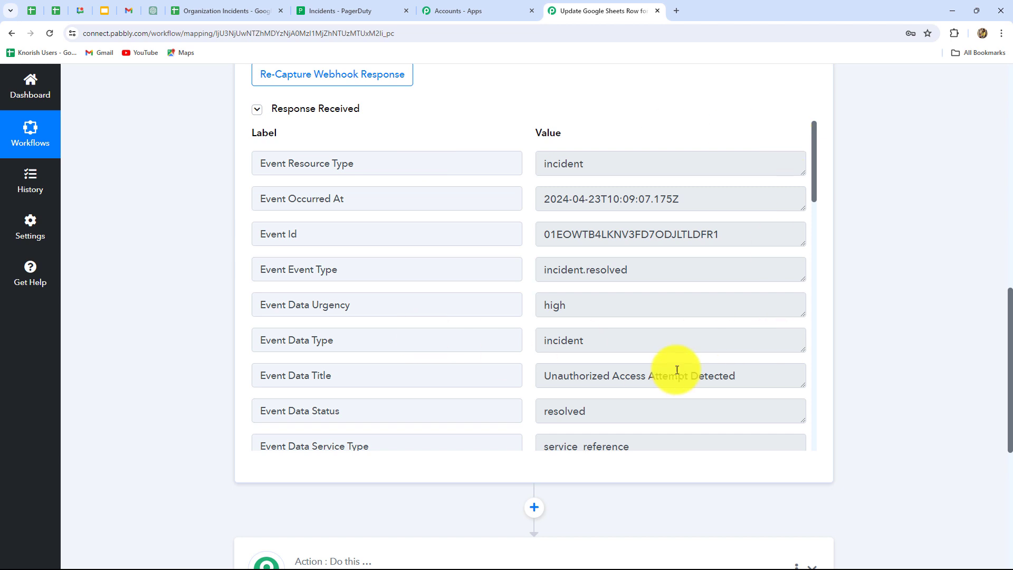
{"action": "left_click_drag", "start_coordinate": [544, 375], "coordinate": [740, 377]}
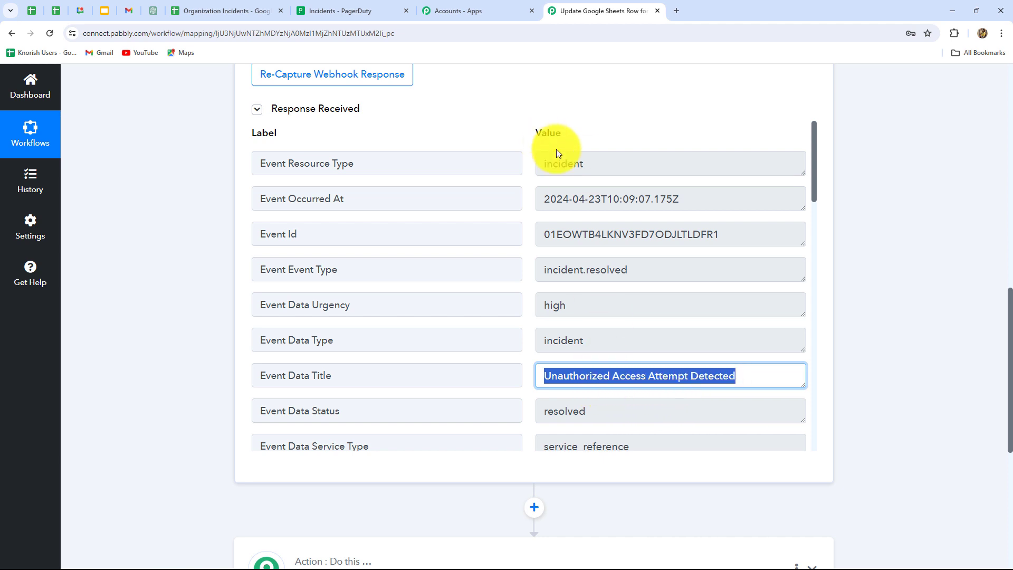
{"action": "left_click_drag", "start_coordinate": [593, 163], "coordinate": [515, 169]}
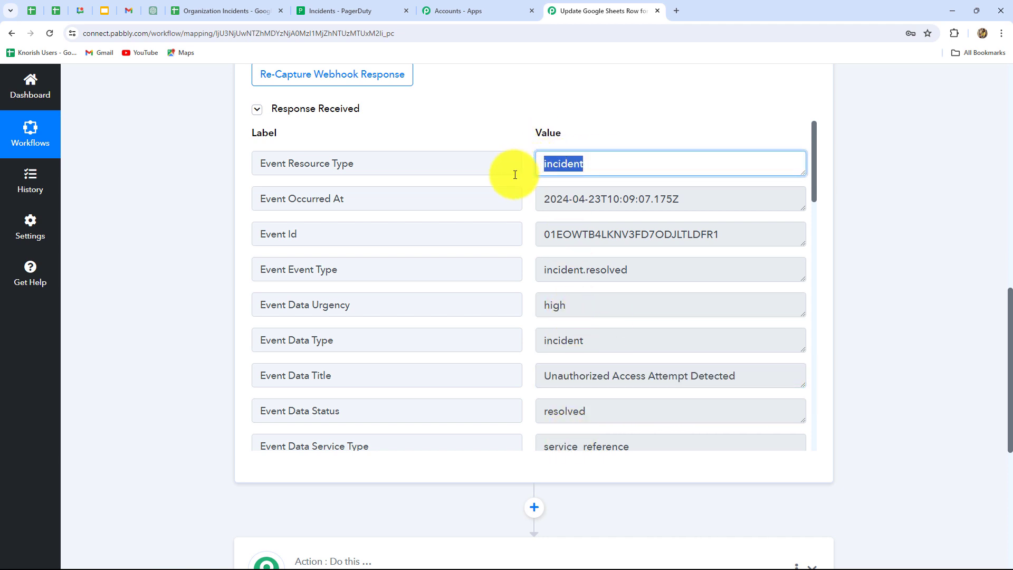
{"action": "left_click_drag", "start_coordinate": [695, 199], "coordinate": [530, 204]}
{"action": "left_click_drag", "start_coordinate": [629, 270], "coordinate": [530, 279]}
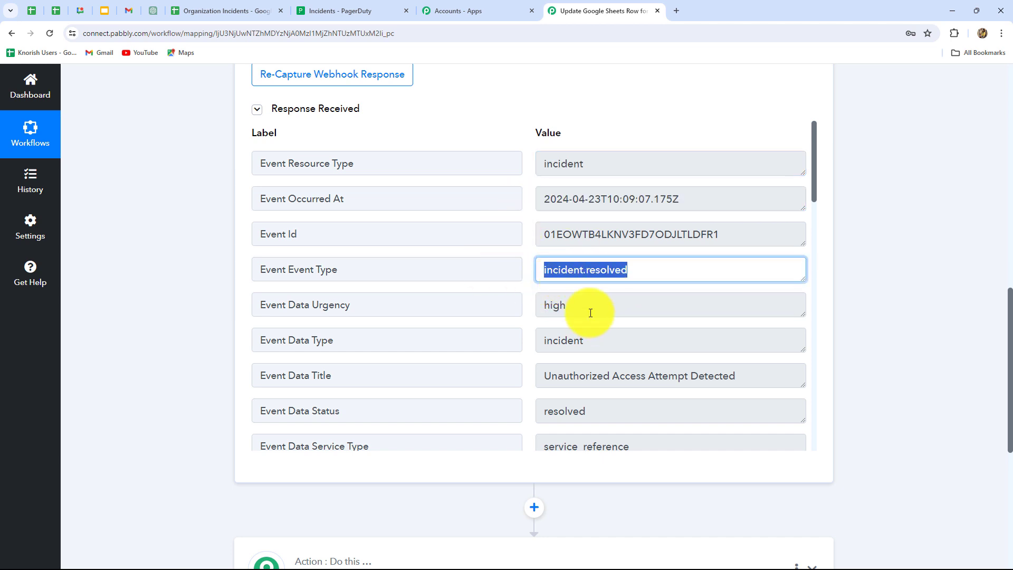
{"action": "left_click_drag", "start_coordinate": [590, 312], "coordinate": [536, 310]}
{"action": "scroll", "coordinate": [583, 340], "scroll_direction": "down", "scroll_amount": 3}
{"action": "left_click", "coordinate": [558, 255]}
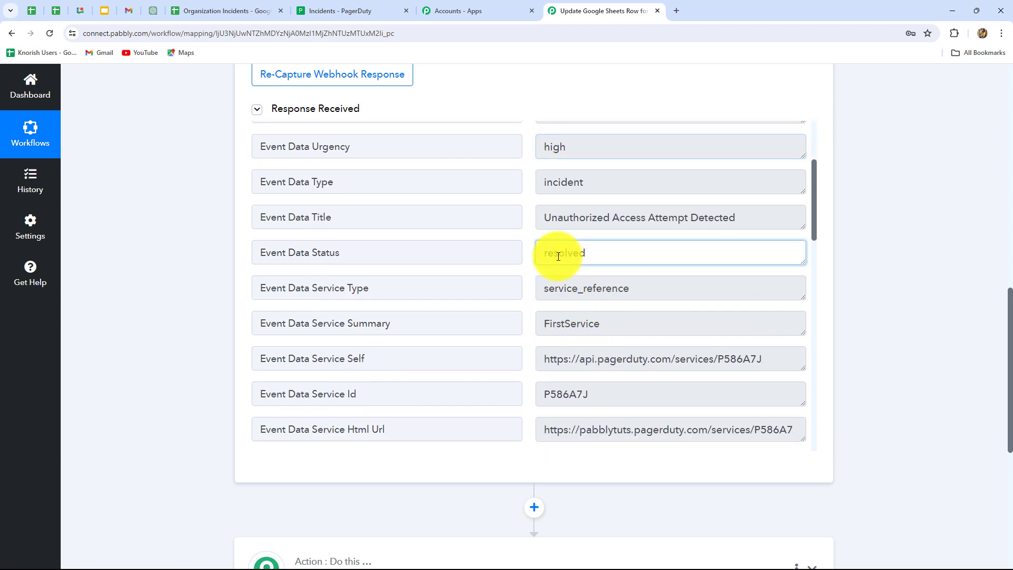
{"action": "double_click", "coordinate": [558, 256]}
{"action": "scroll", "coordinate": [642, 348], "scroll_direction": "down", "scroll_amount": 1}
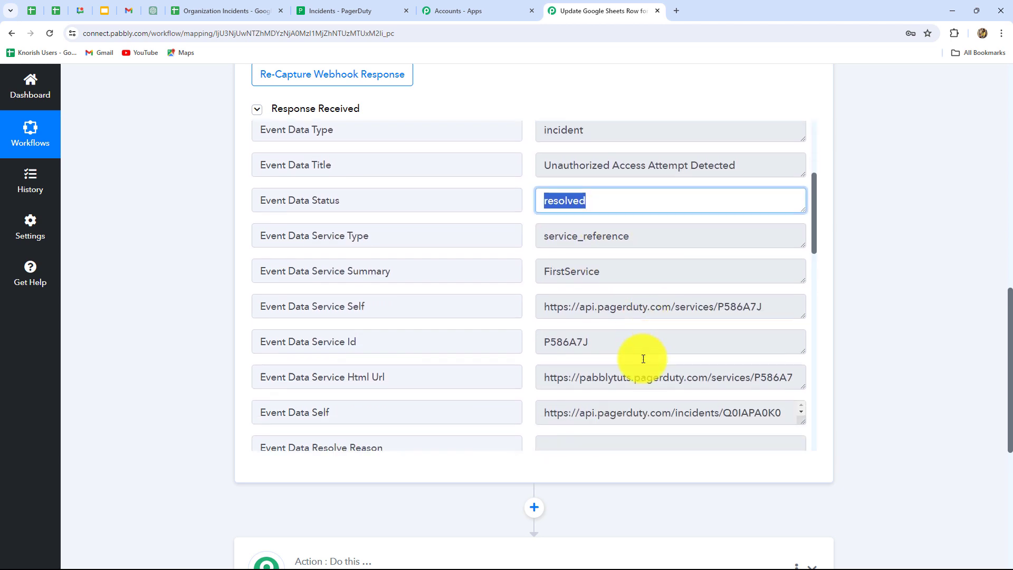
{"action": "scroll", "coordinate": [643, 359], "scroll_direction": "down", "scroll_amount": 3}
{"action": "scroll", "coordinate": [643, 359], "scroll_direction": "up", "scroll_amount": 7}
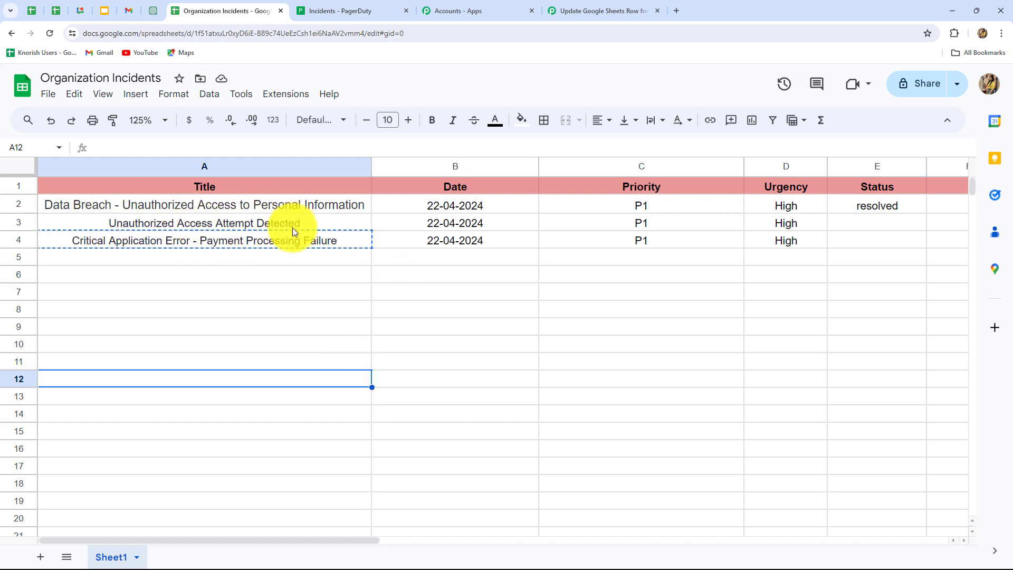
Switch to the Pabbly workflow, expand the second step and choose Google Sheets as the action app
{"action": "left_click", "coordinate": [559, 11]}
{"action": "scroll", "coordinate": [907, 287], "scroll_direction": "down", "scroll_amount": 7}
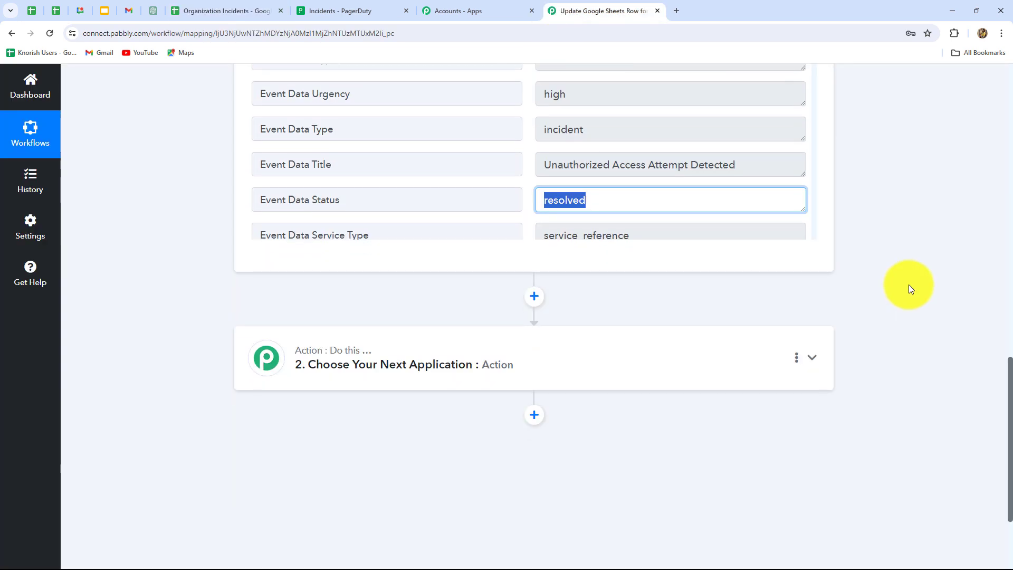
{"action": "left_click", "coordinate": [545, 245]}
{"action": "scroll", "coordinate": [465, 233], "scroll_direction": "down", "scroll_amount": 4}
{"action": "scroll", "coordinate": [396, 231], "scroll_direction": "up", "scroll_amount": 4}
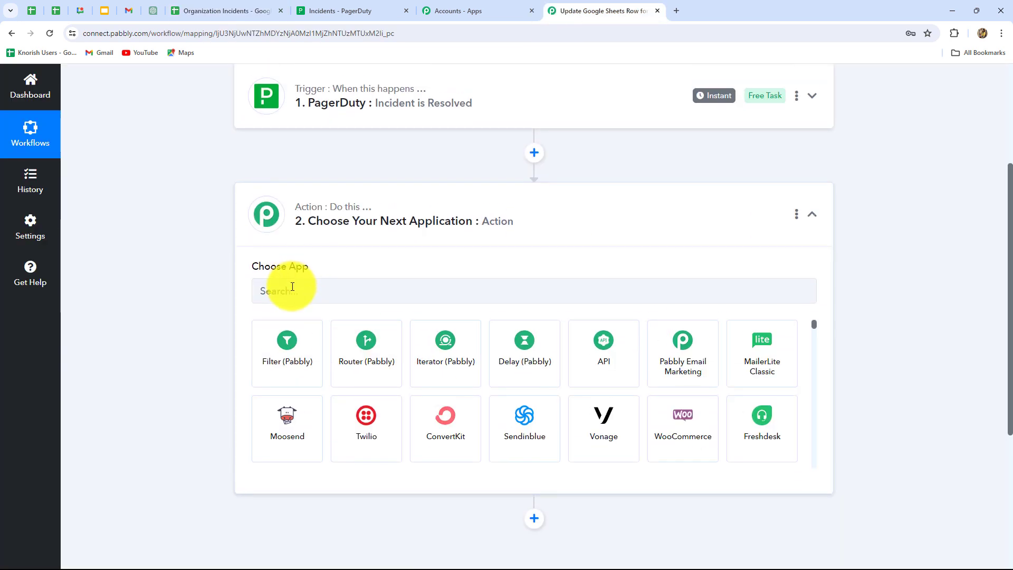
{"action": "left_click", "coordinate": [292, 287]}
{"action": "key", "text": "Caps_Lock"}
{"action": "type", "text": "Goo"}
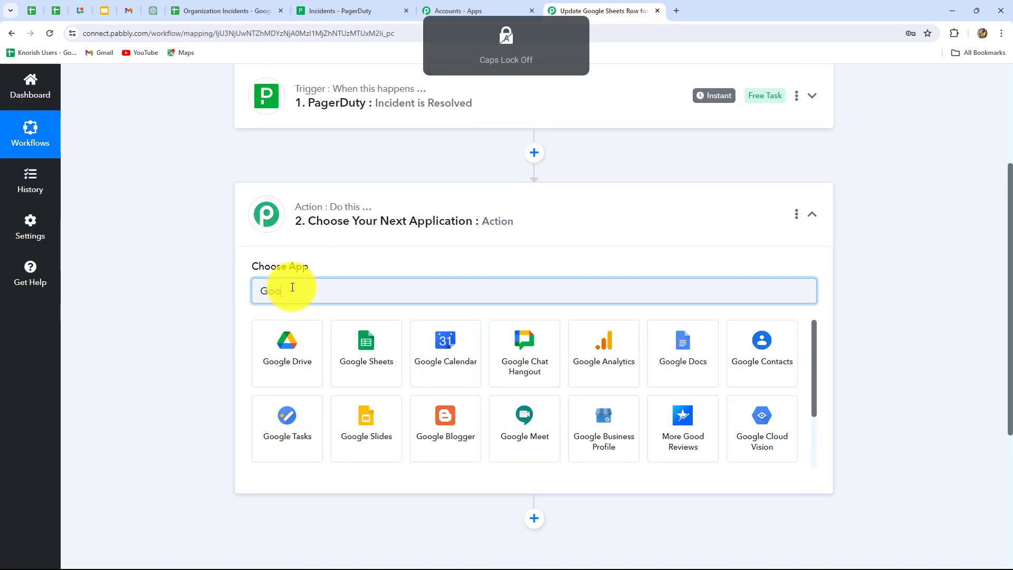
{"action": "left_click", "coordinate": [381, 349]}
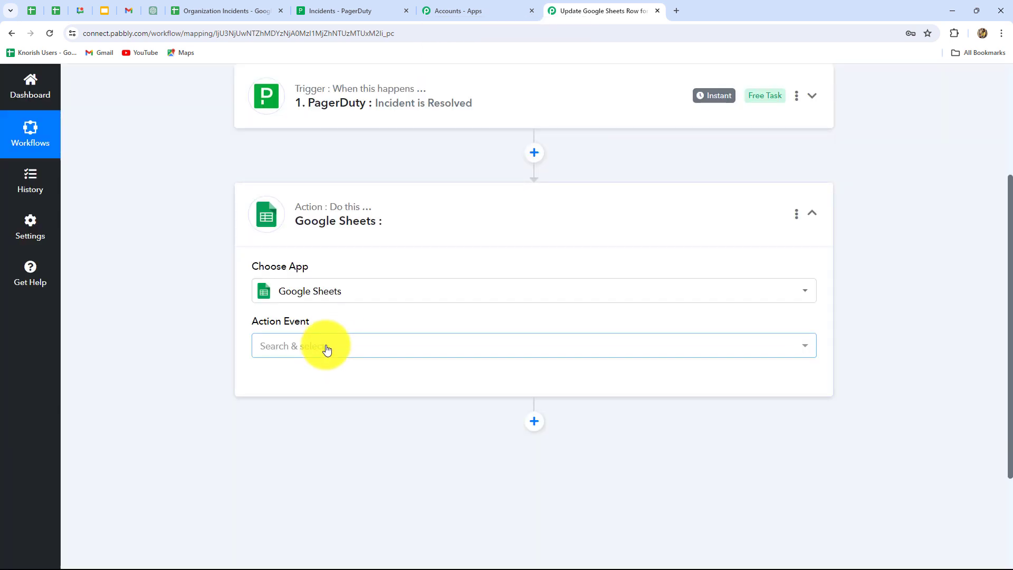
Set the Google Sheets action event to Lookup Spreadsheet Rows V1 and open its account connection settings
{"action": "left_click", "coordinate": [326, 349]}
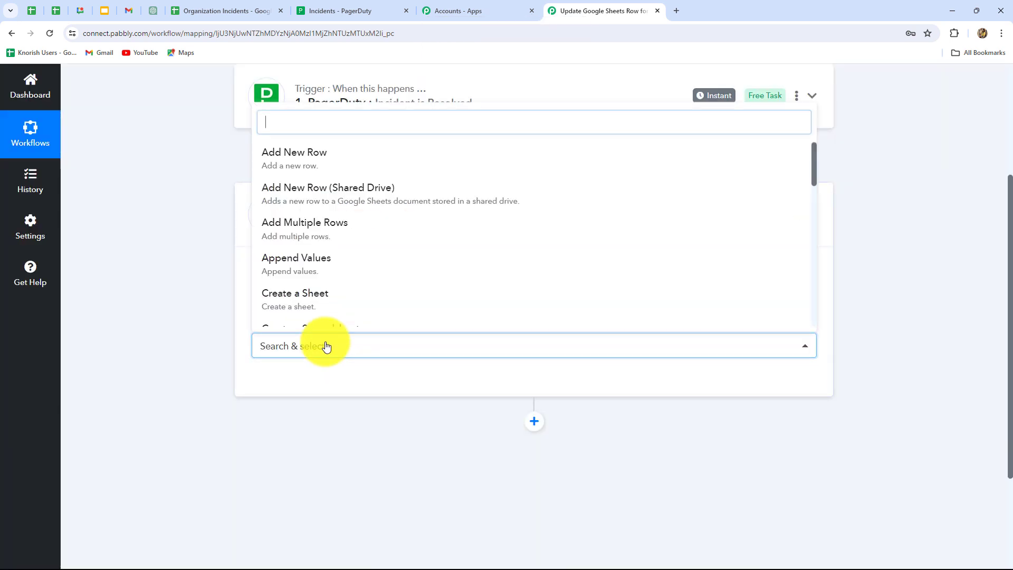
{"action": "scroll", "coordinate": [378, 240], "scroll_direction": "down", "scroll_amount": 2}
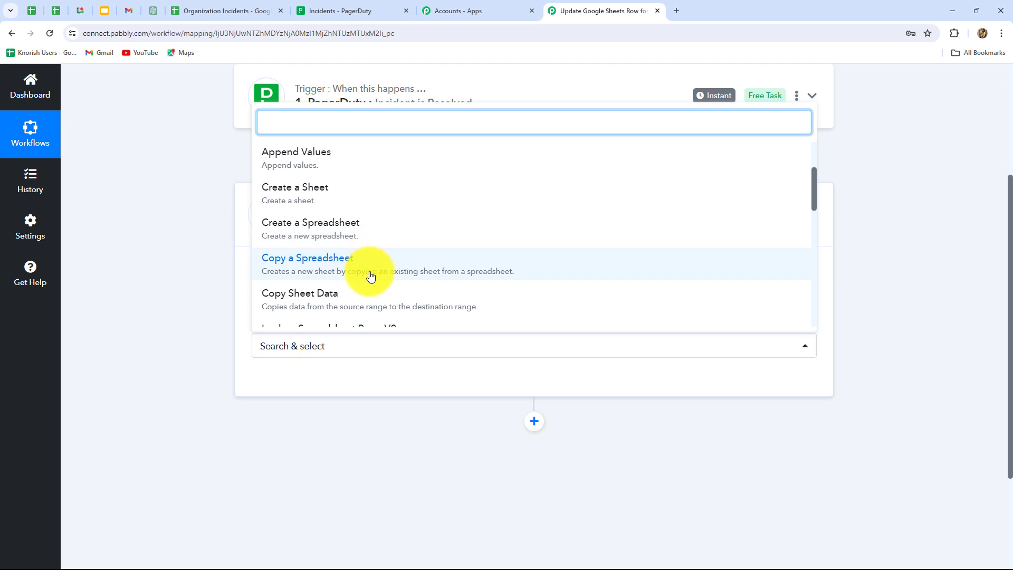
{"action": "scroll", "coordinate": [369, 264], "scroll_direction": "down", "scroll_amount": 3}
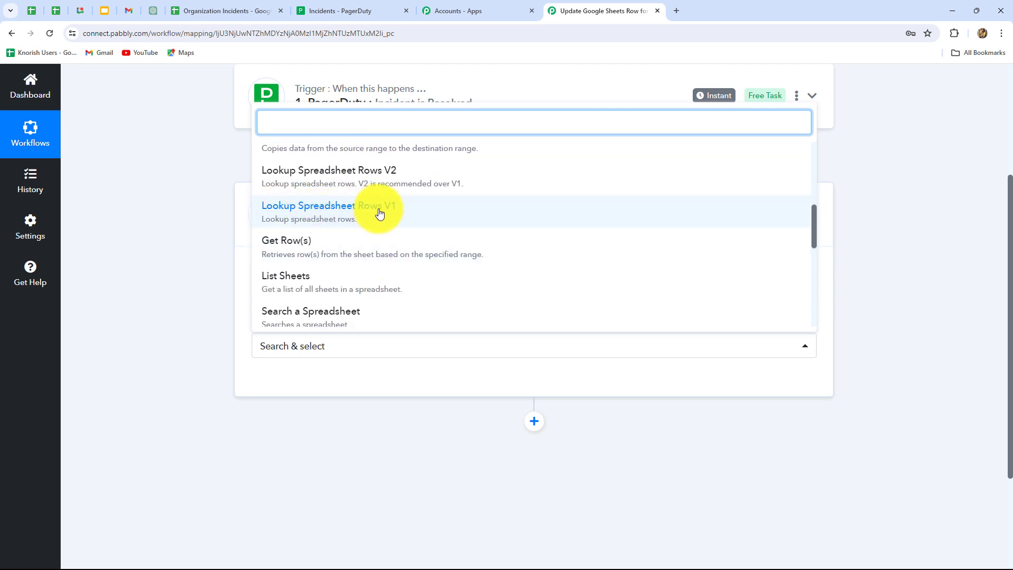
{"action": "left_click", "coordinate": [344, 215]}
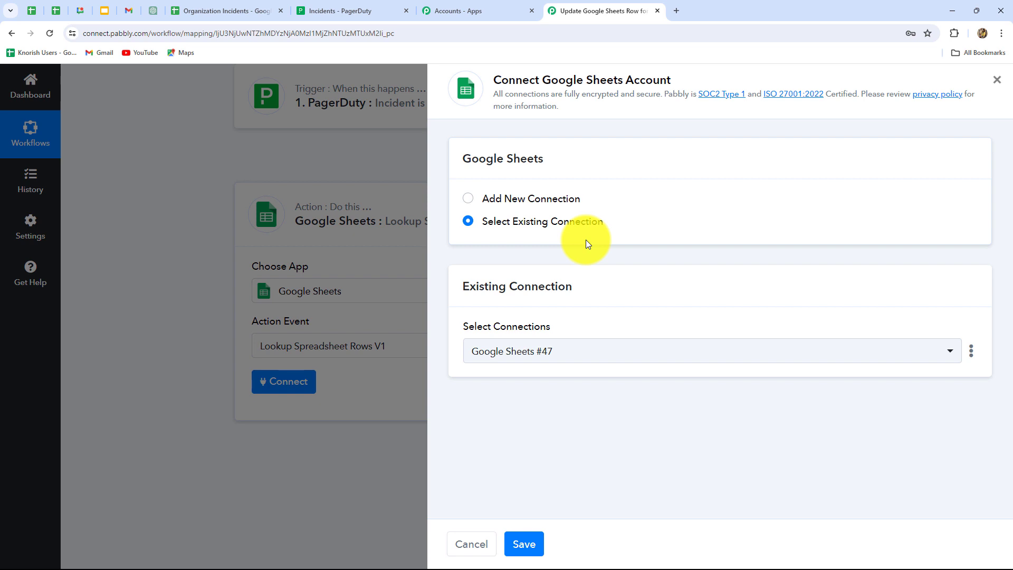
Connect the Google Sheets action through the existing connection Google Sheets #47 and save it
{"action": "left_click", "coordinate": [481, 201]}
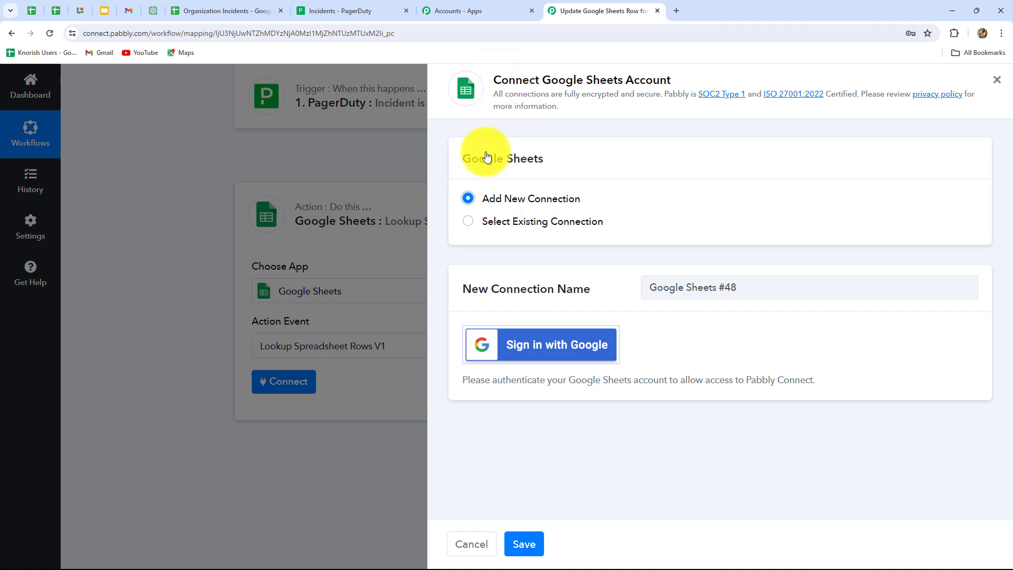
{"action": "left_click", "coordinate": [468, 221]}
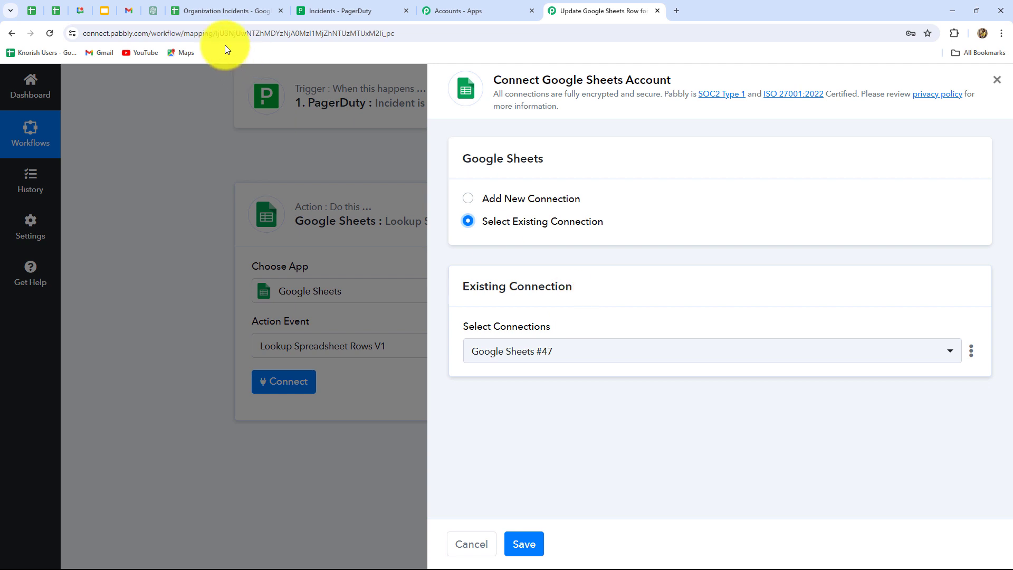
{"action": "left_click", "coordinate": [221, 11]}
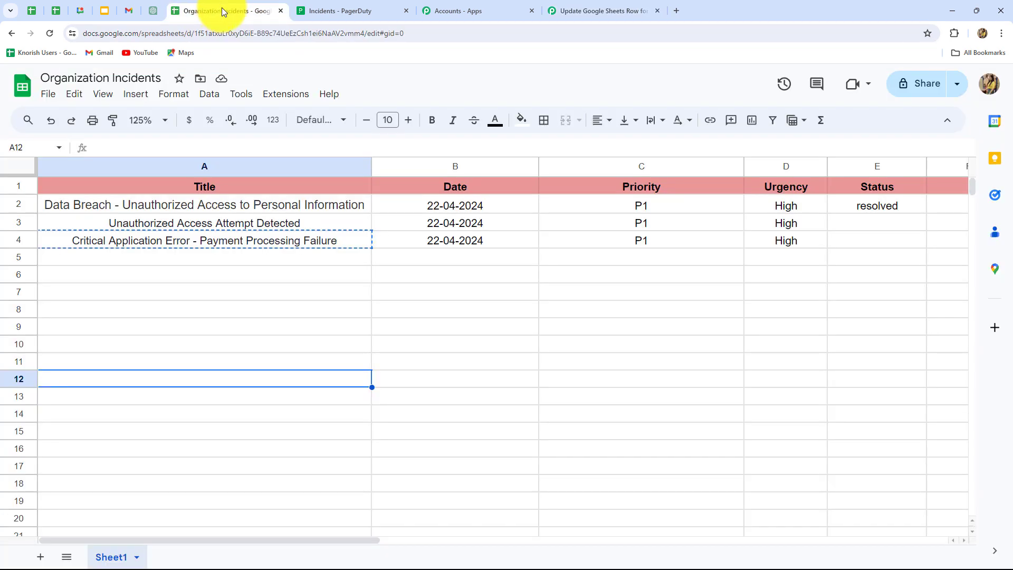
{"action": "left_click", "coordinate": [601, 13]}
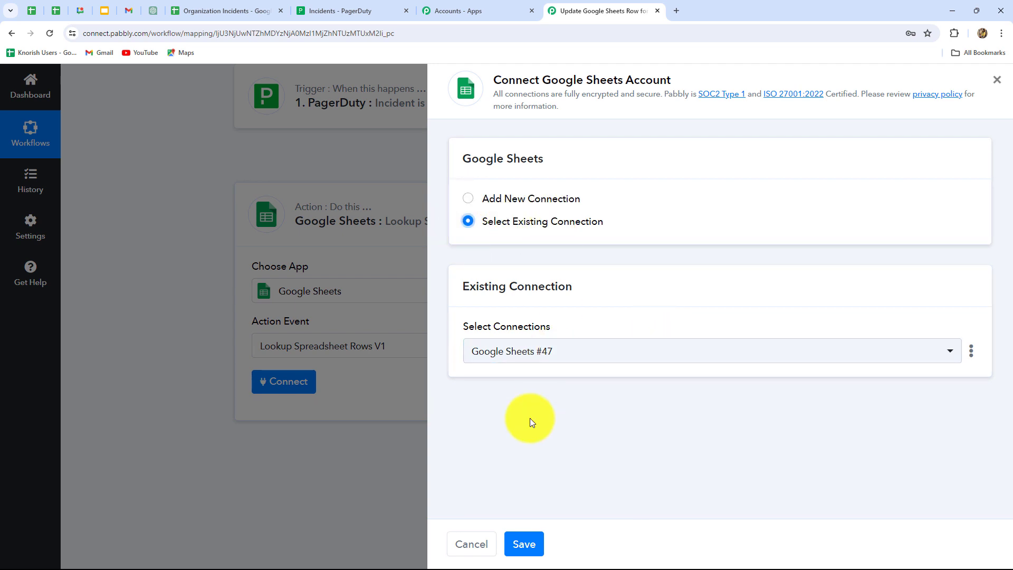
{"action": "left_click", "coordinate": [522, 537]}
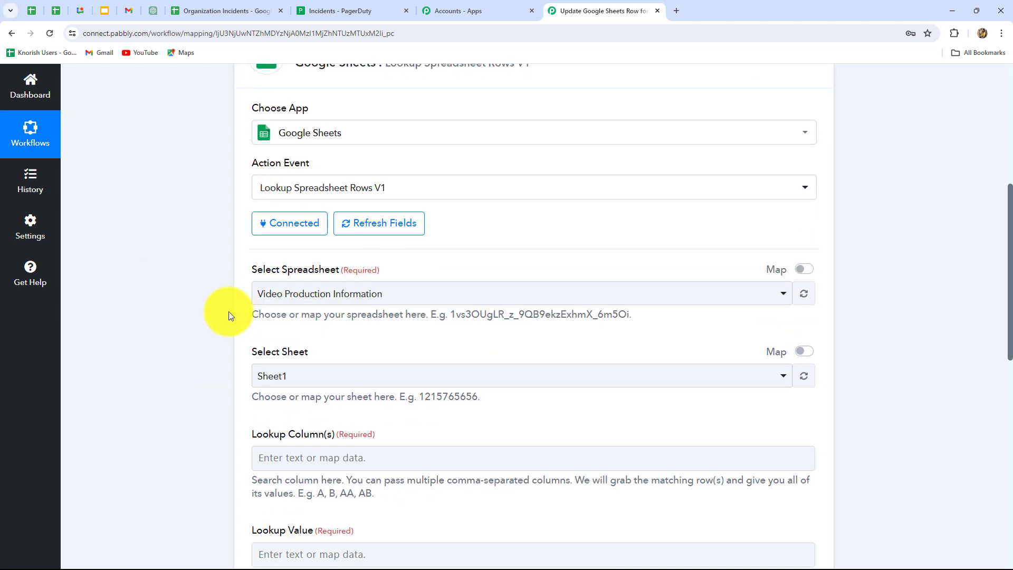
Select the Organization Incidents spreadsheet for the lookup and check its sheet name in Google Sheets
{"action": "left_click", "coordinate": [389, 293]}
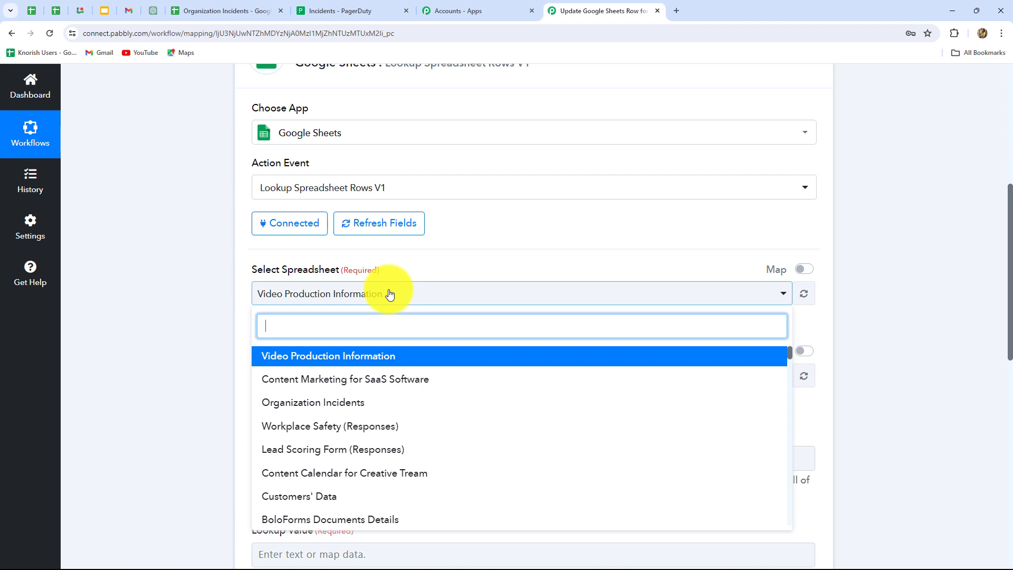
{"action": "left_click", "coordinate": [311, 403]}
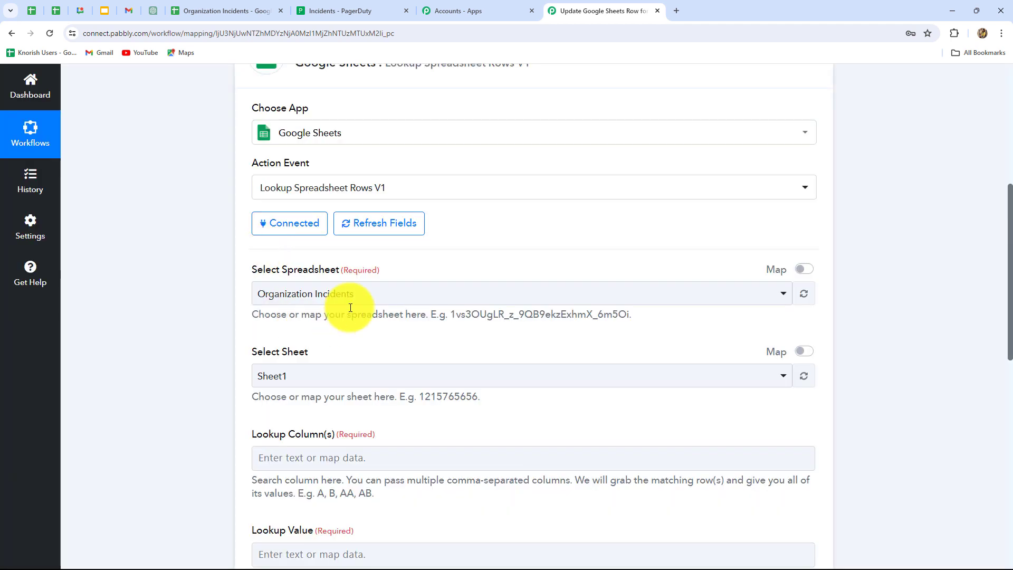
{"action": "scroll", "coordinate": [375, 352], "scroll_direction": "down", "scroll_amount": 3}
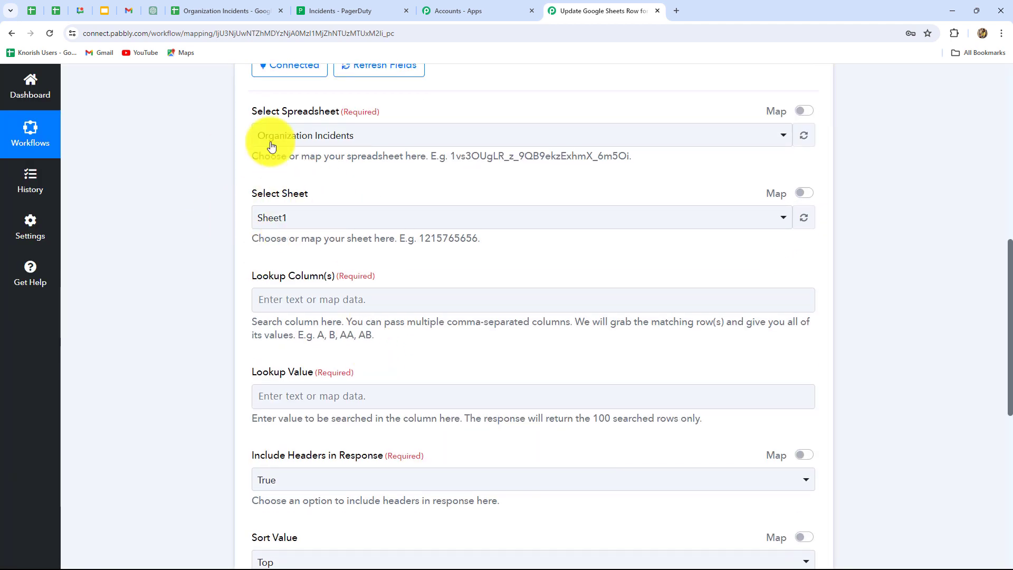
{"action": "left_click", "coordinate": [221, 15]}
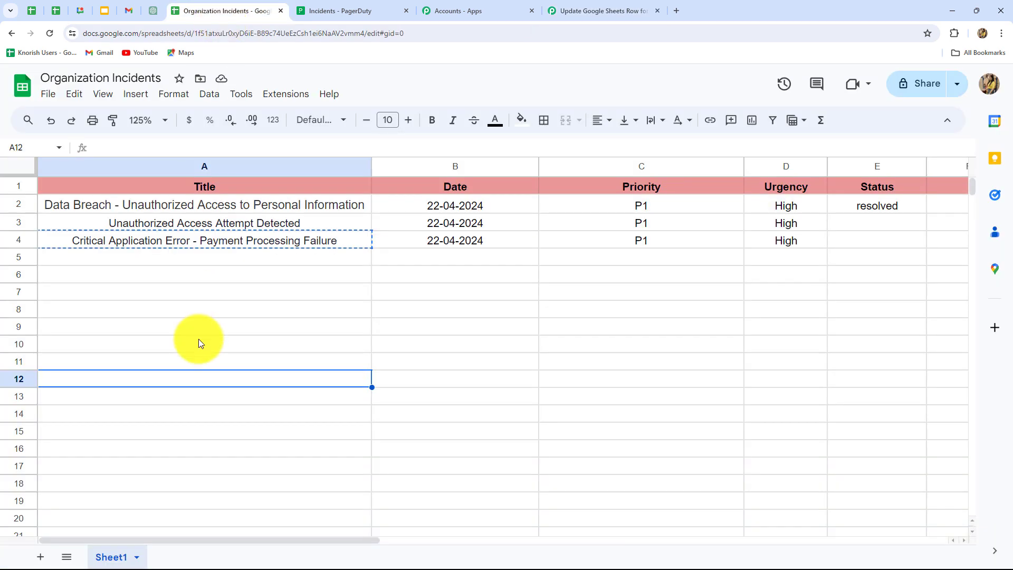
{"action": "left_click", "coordinate": [565, 14]}
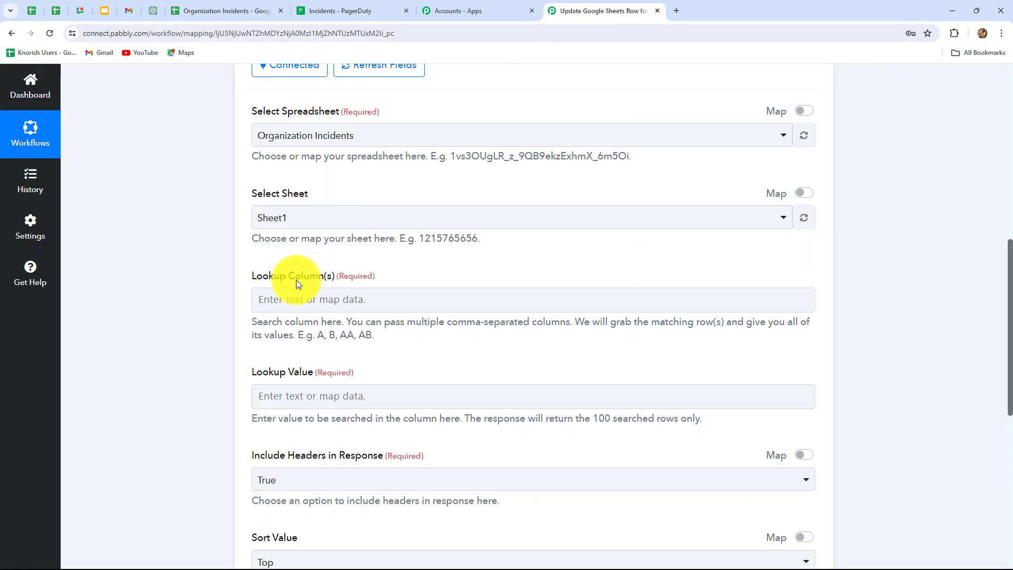
Check which column of the Organization Incidents sheet holds the incident titles and set the lookup column to A
{"action": "scroll", "coordinate": [370, 285], "scroll_direction": "down", "scroll_amount": 2}
{"action": "left_click", "coordinate": [446, 203]}
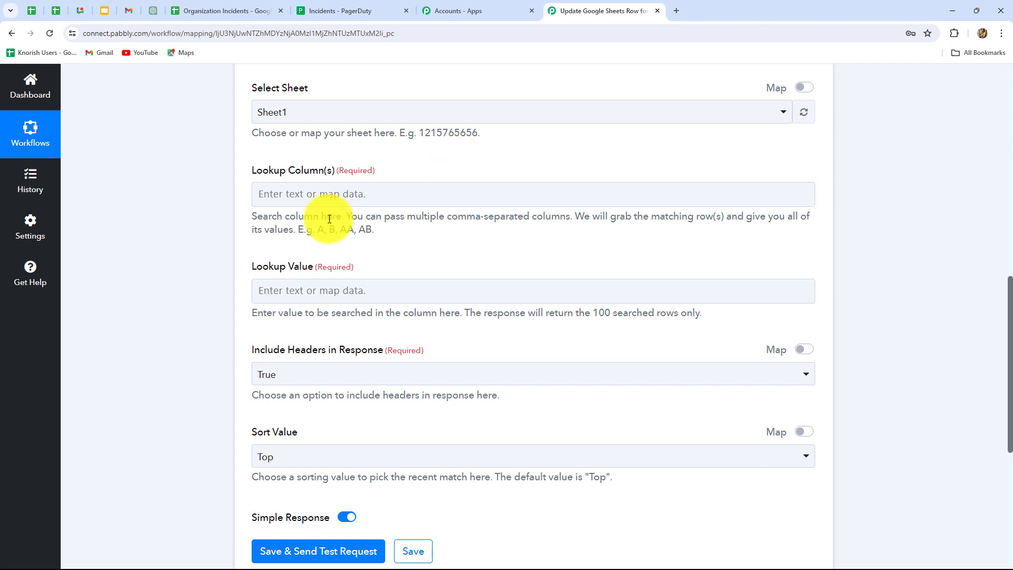
{"action": "left_click", "coordinate": [229, 10]}
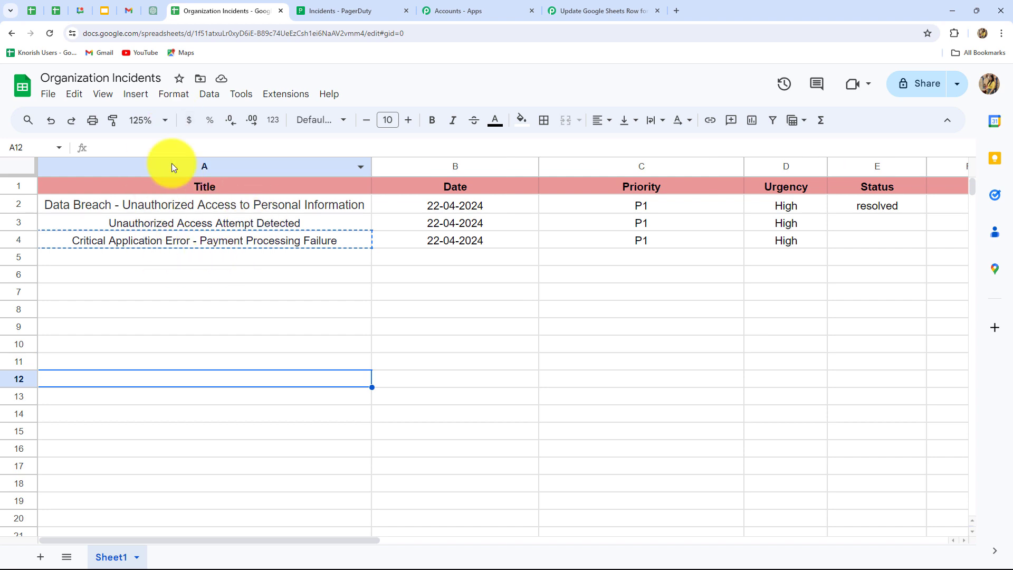
{"action": "left_click", "coordinate": [590, 9]}
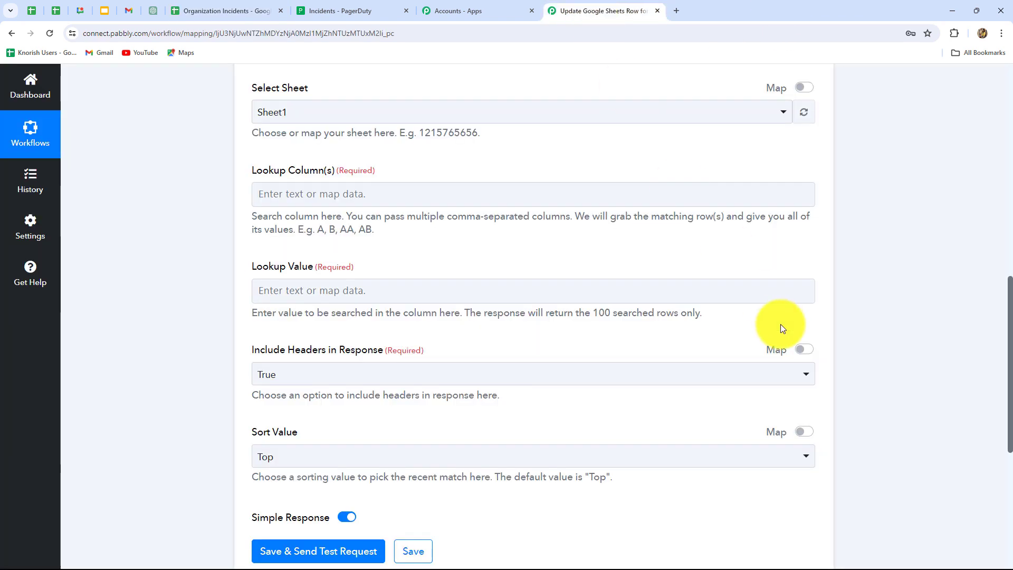
{"action": "left_click", "coordinate": [355, 196]}
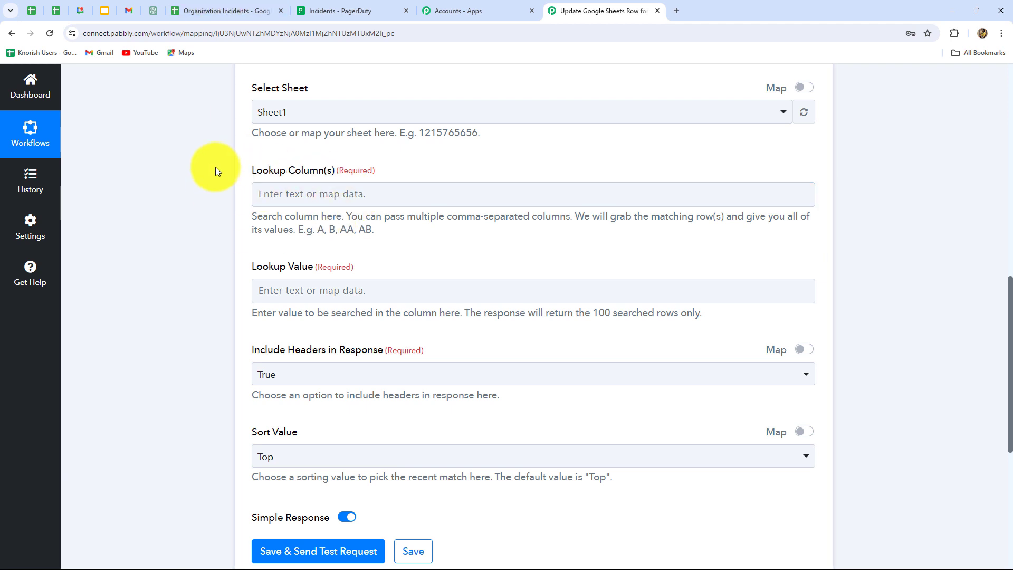
{"action": "left_click", "coordinate": [227, 11]}
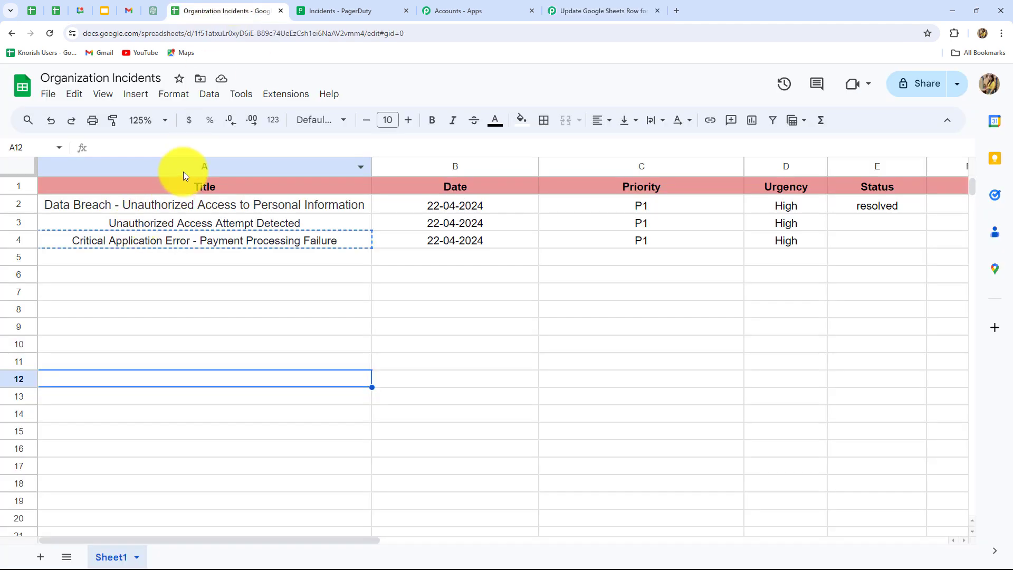
{"action": "left_click", "coordinate": [588, 12]}
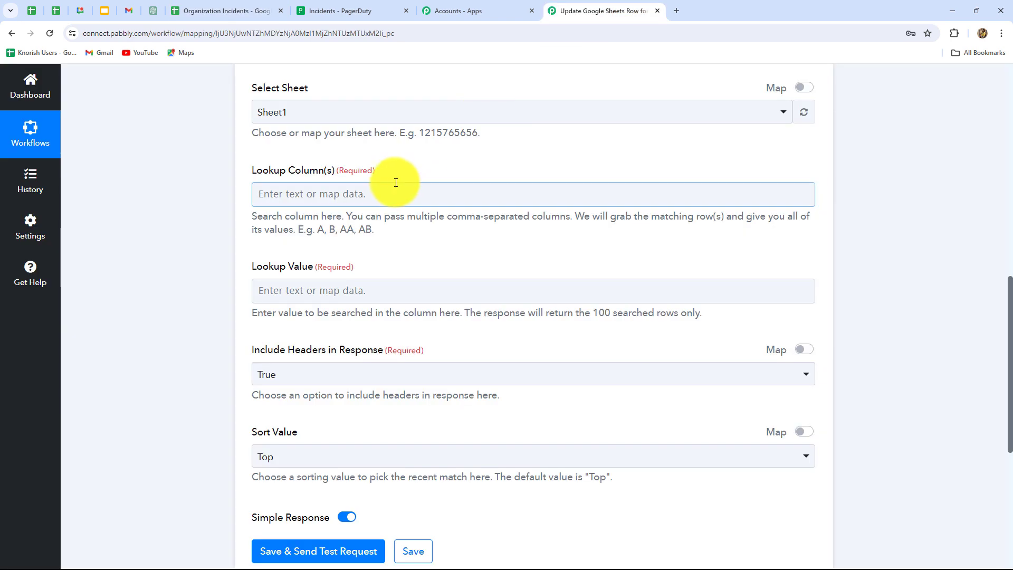
{"action": "left_click", "coordinate": [390, 183]}
{"action": "type", "text": "A"}
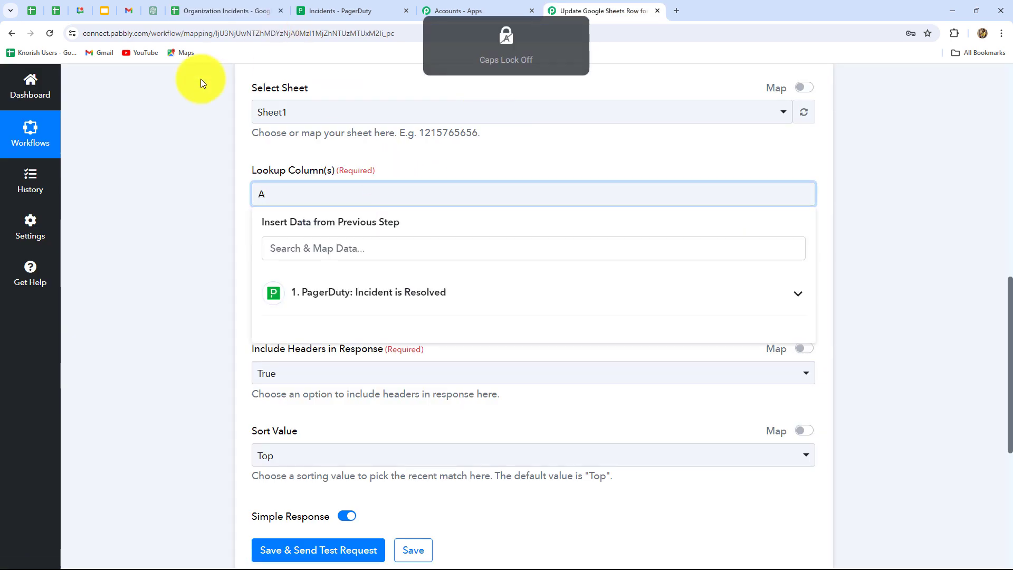
{"action": "left_click", "coordinate": [170, 184]}
Map the lookup value to Event Data Title from the PagerDuty Incident is Resolved trigger
{"action": "scroll", "coordinate": [219, 177], "scroll_direction": "down", "scroll_amount": 2}
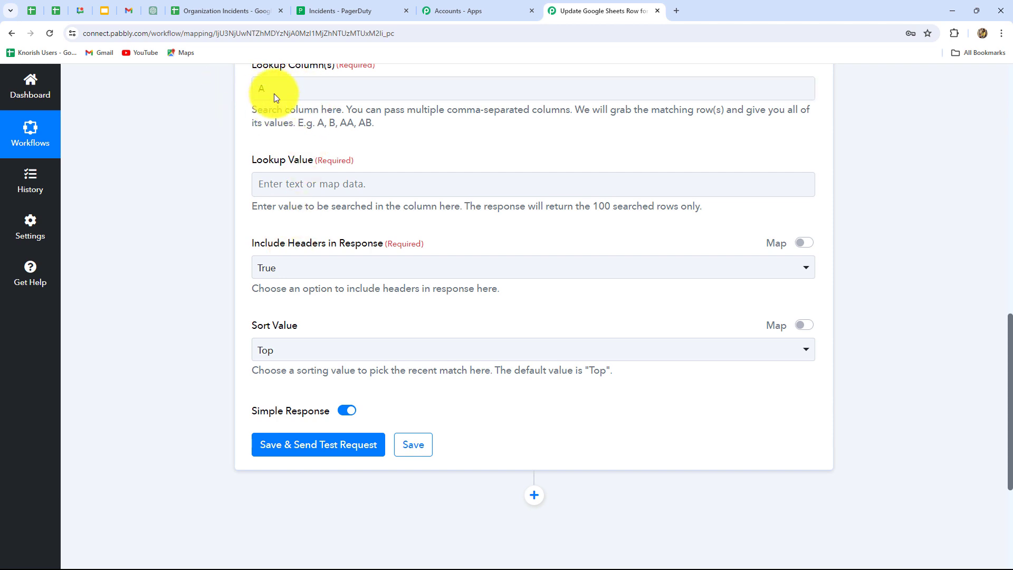
{"action": "left_click", "coordinate": [314, 184]}
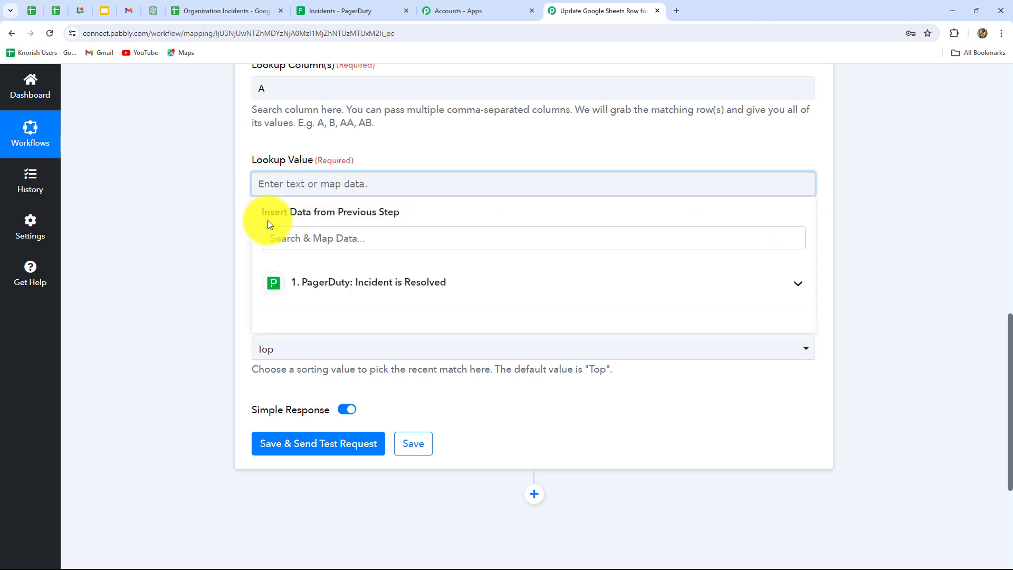
{"action": "left_click", "coordinate": [378, 282]}
{"action": "scroll", "coordinate": [410, 390], "scroll_direction": "down", "scroll_amount": 8}
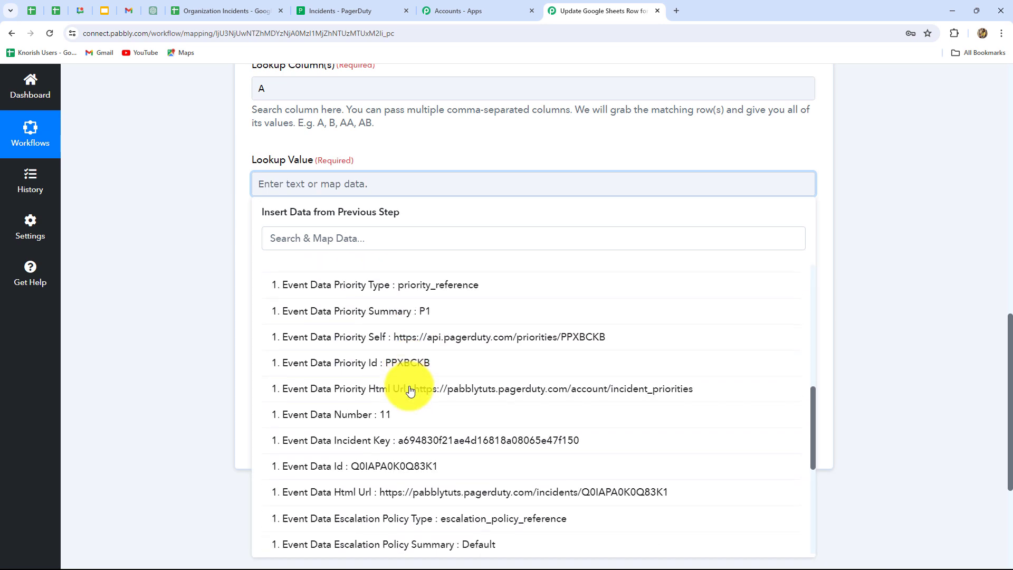
{"action": "scroll", "coordinate": [407, 391], "scroll_direction": "up", "scroll_amount": 7}
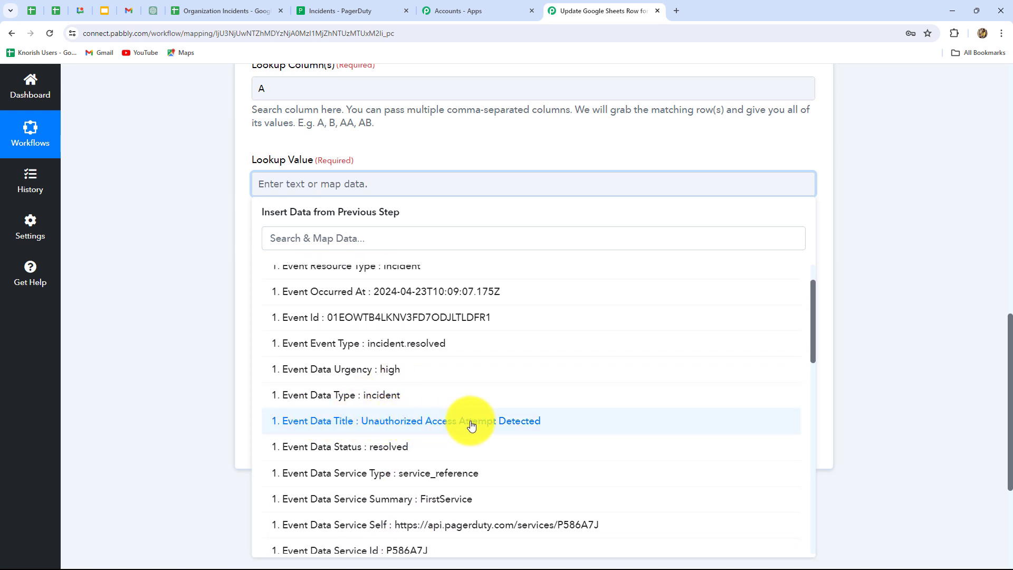
{"action": "left_click", "coordinate": [673, 425]}
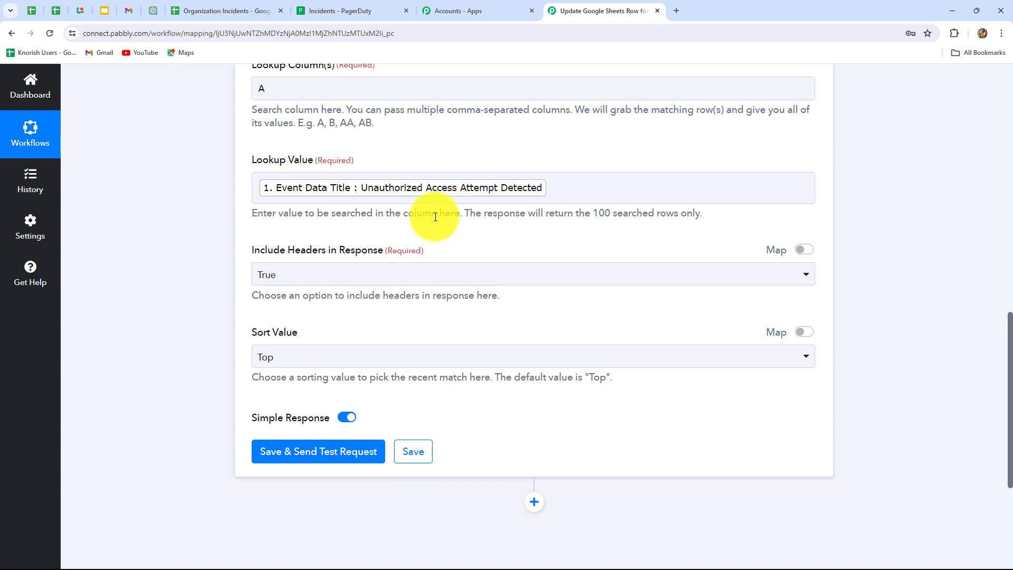
Save the lookup action, send a test request and check the title and row index in the response
{"action": "scroll", "coordinate": [436, 216], "scroll_direction": "up", "scroll_amount": 2}
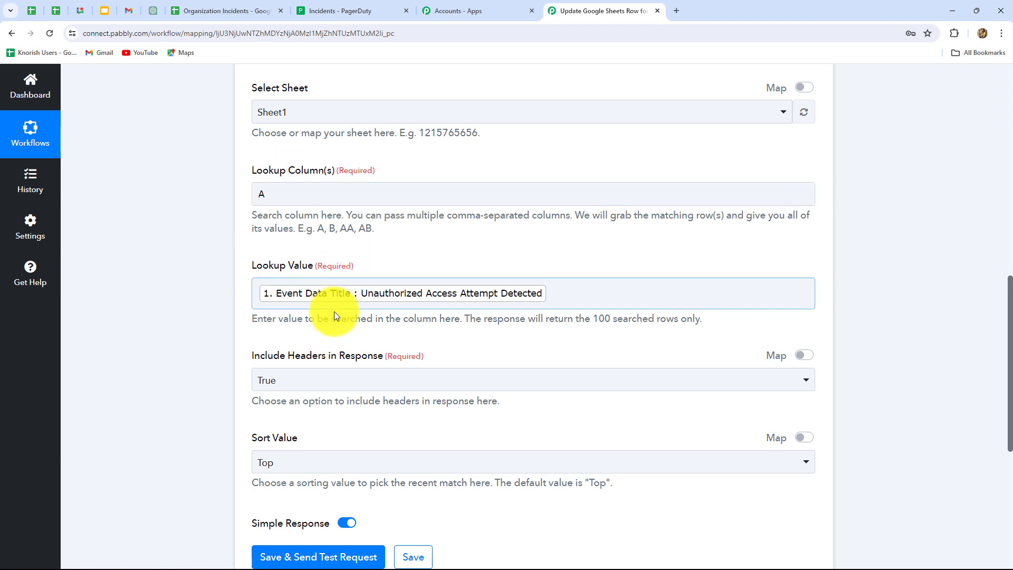
{"action": "scroll", "coordinate": [334, 311], "scroll_direction": "down", "scroll_amount": 2}
{"action": "left_click", "coordinate": [318, 448]}
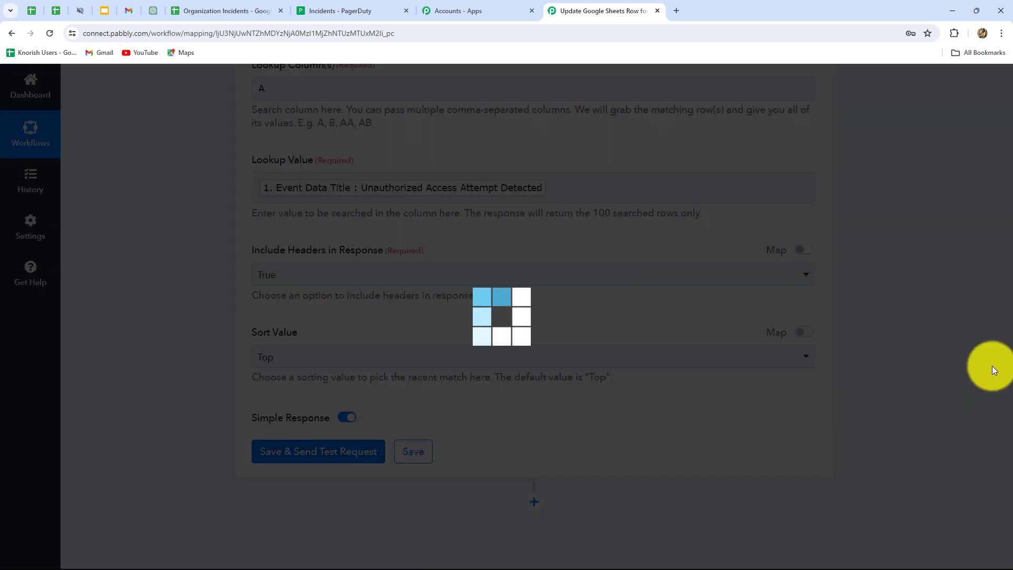
{"action": "scroll", "coordinate": [992, 365], "scroll_direction": "down", "scroll_amount": 5}
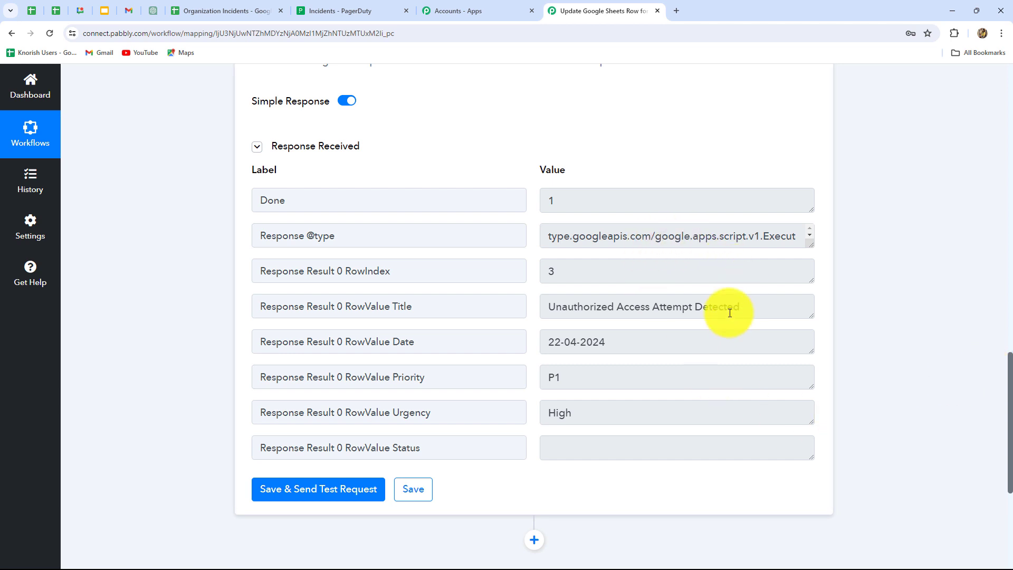
{"action": "left_click_drag", "start_coordinate": [740, 307], "coordinate": [524, 306]}
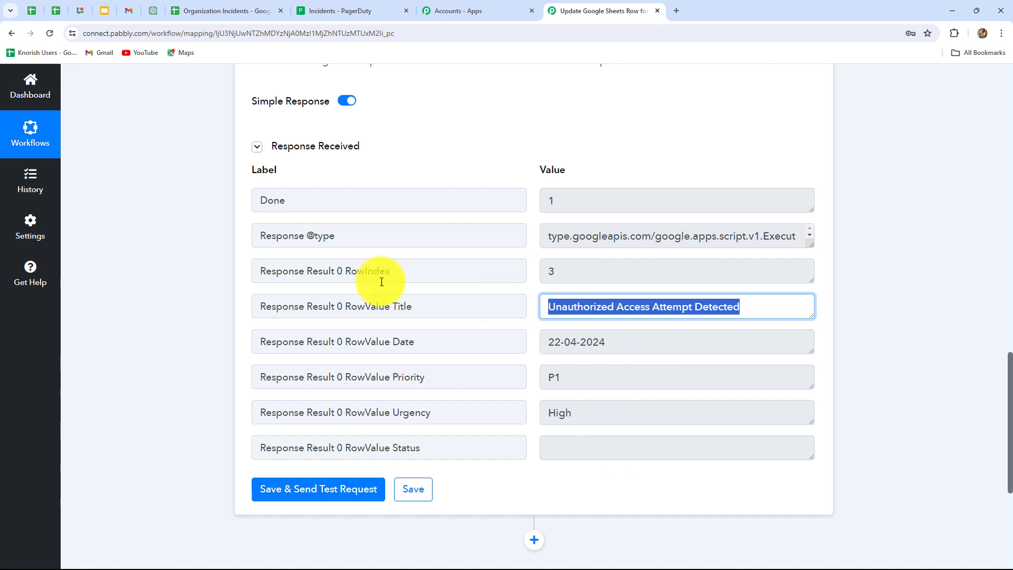
{"action": "double_click", "coordinate": [553, 271]}
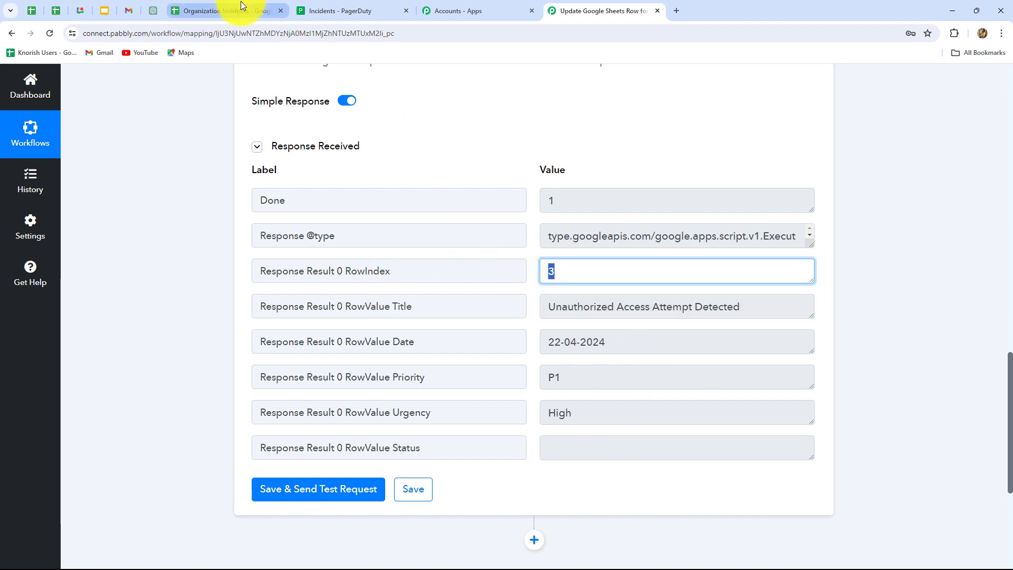
Compare the lookup response's row index, date, priority, urgency and status with the matching row in the Organization Incidents sheet
{"action": "left_click", "coordinate": [226, 10]}
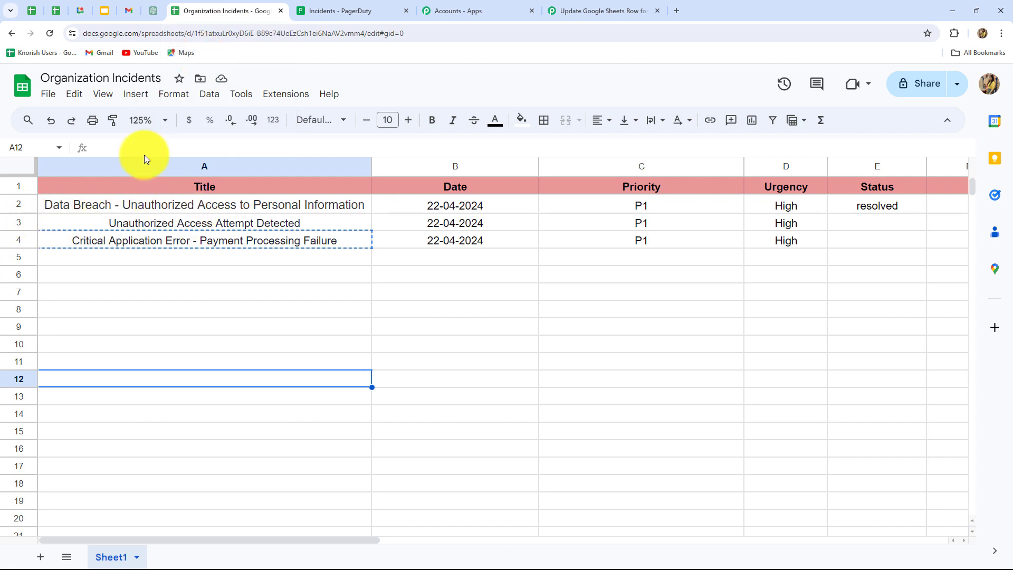
{"action": "left_click", "coordinate": [575, 8]}
{"action": "scroll", "coordinate": [615, 267], "scroll_direction": "down", "scroll_amount": 2}
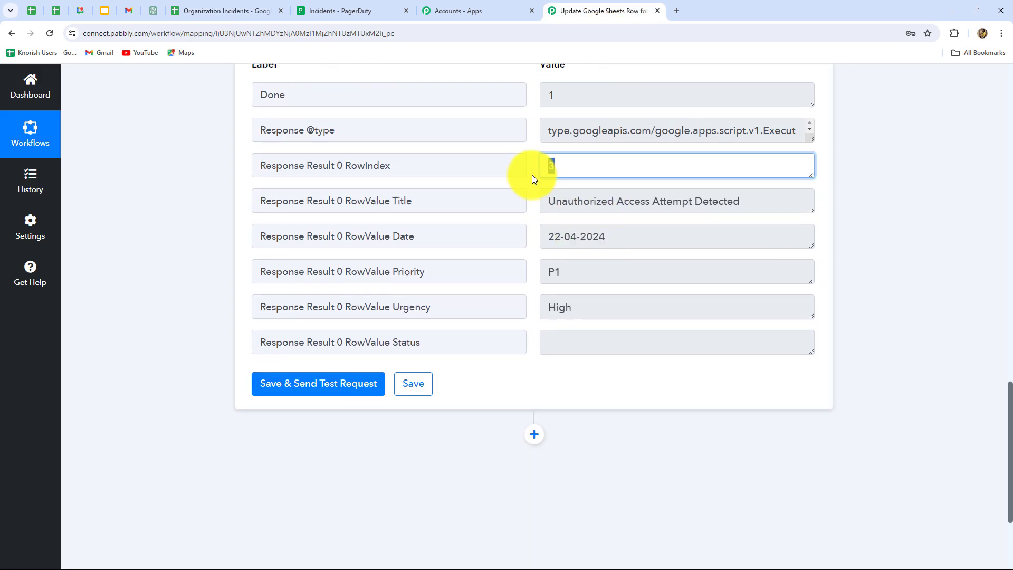
{"action": "left_click_drag", "start_coordinate": [607, 237], "coordinate": [525, 247]}
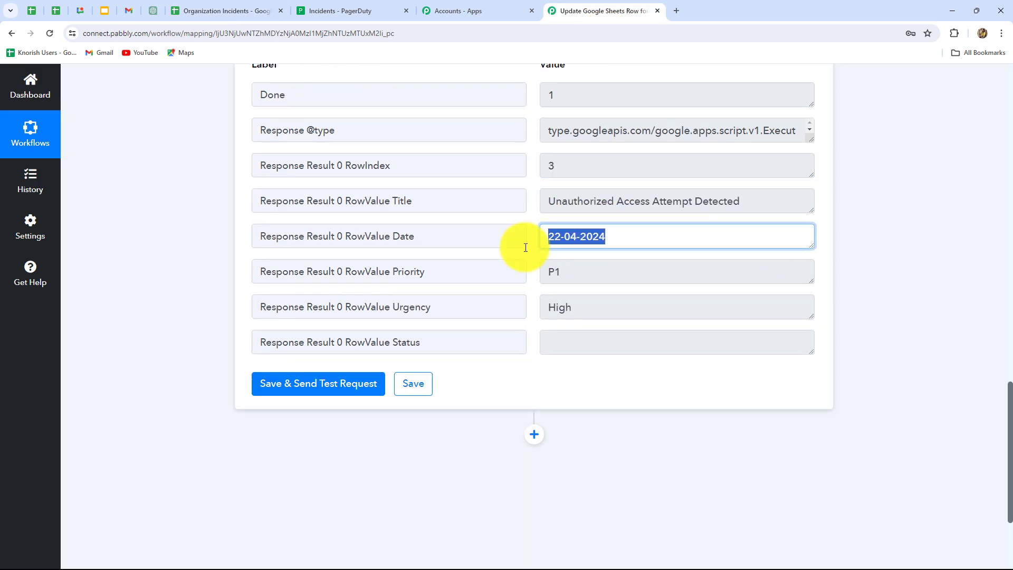
{"action": "double_click", "coordinate": [583, 269]}
{"action": "double_click", "coordinate": [559, 308]}
{"action": "scroll", "coordinate": [566, 256], "scroll_direction": "down", "scroll_amount": 2}
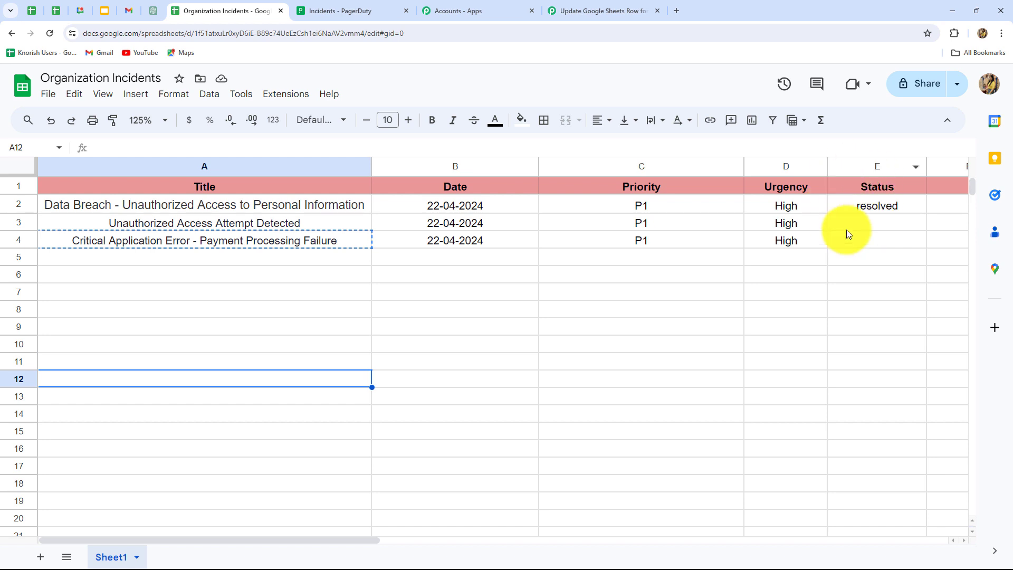
{"action": "left_click", "coordinate": [598, 11]}
Add a Google Sheets action step after the spreadsheet row lookup
{"action": "scroll", "coordinate": [814, 362], "scroll_direction": "down", "scroll_amount": 1}
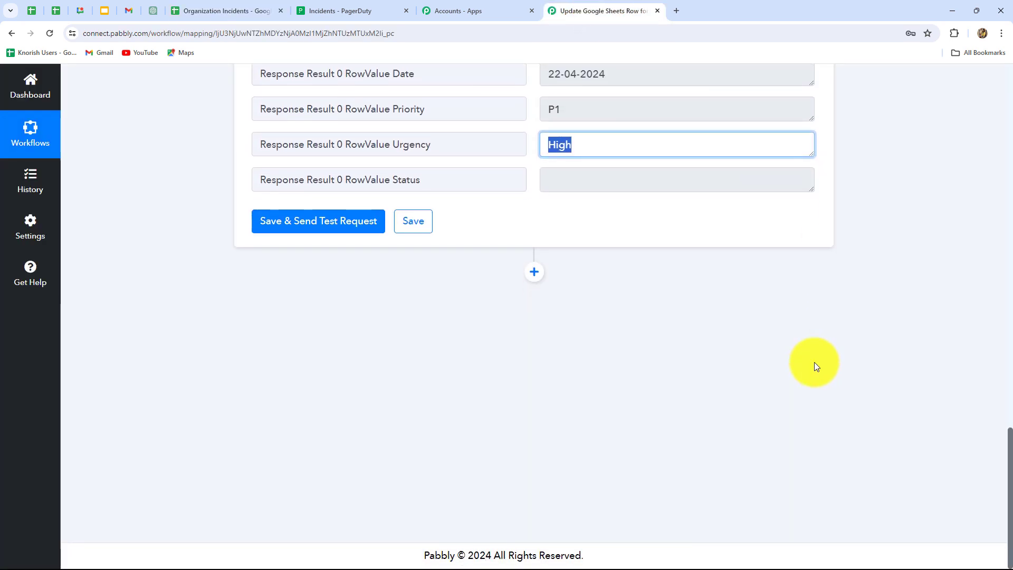
{"action": "left_click", "coordinate": [535, 272]}
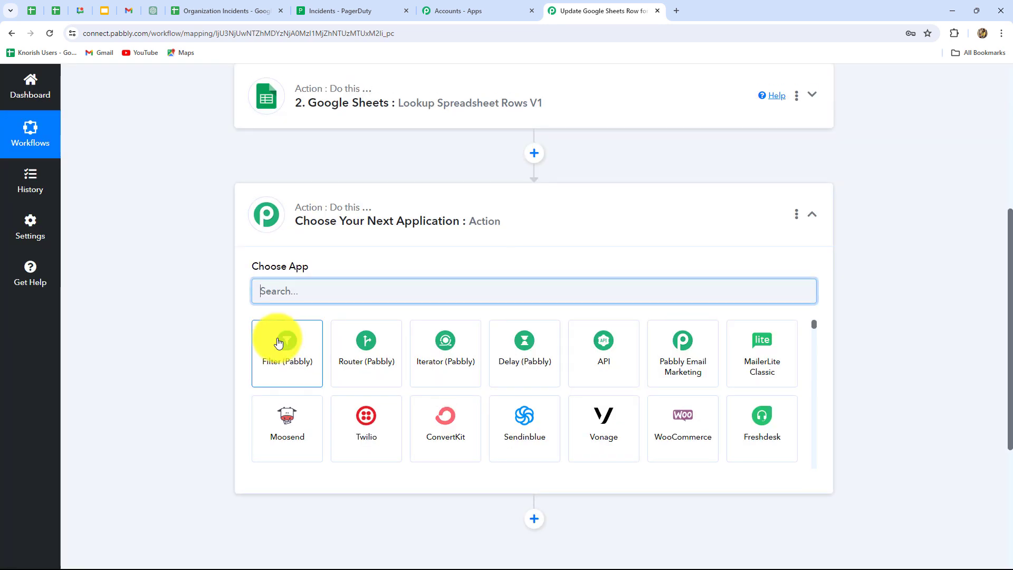
{"action": "left_click", "coordinate": [295, 291]}
{"action": "key", "text": "Caps_Lock"}
{"action": "type", "text": "G"}
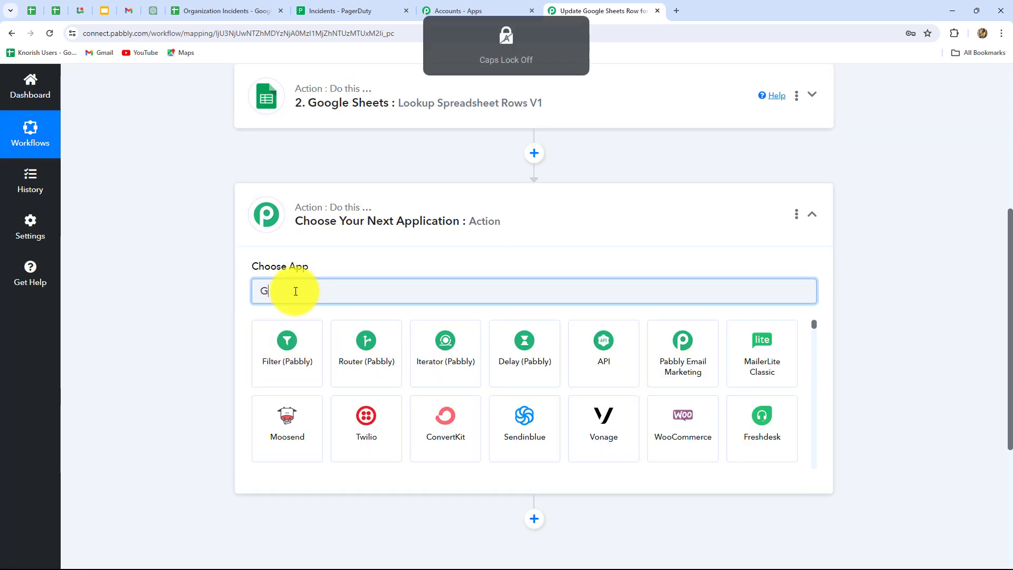
{"action": "type", "text": "oogl"}
{"action": "left_click", "coordinate": [357, 344]}
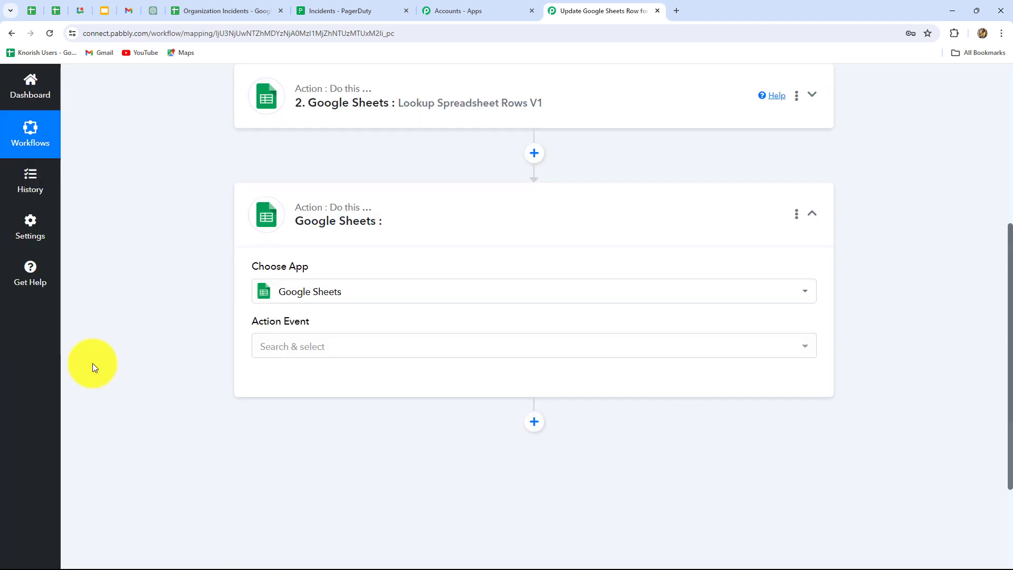
Set the new step's action event to Update Cell Value and connect it through the existing Google Sheets #47 connection
{"action": "left_click", "coordinate": [280, 347]}
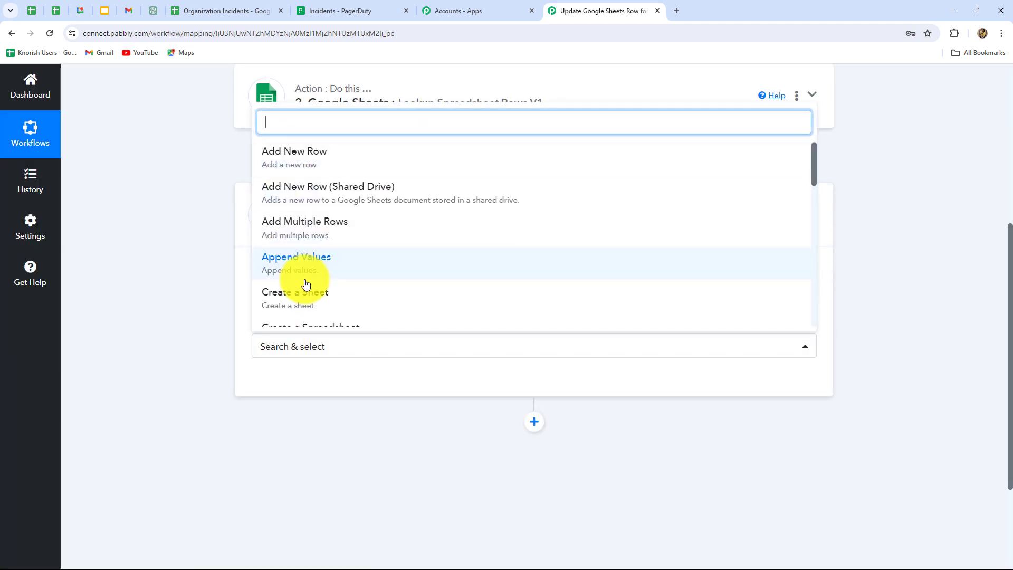
{"action": "scroll", "coordinate": [306, 283], "scroll_direction": "down", "scroll_amount": 7}
{"action": "left_click", "coordinate": [301, 296]}
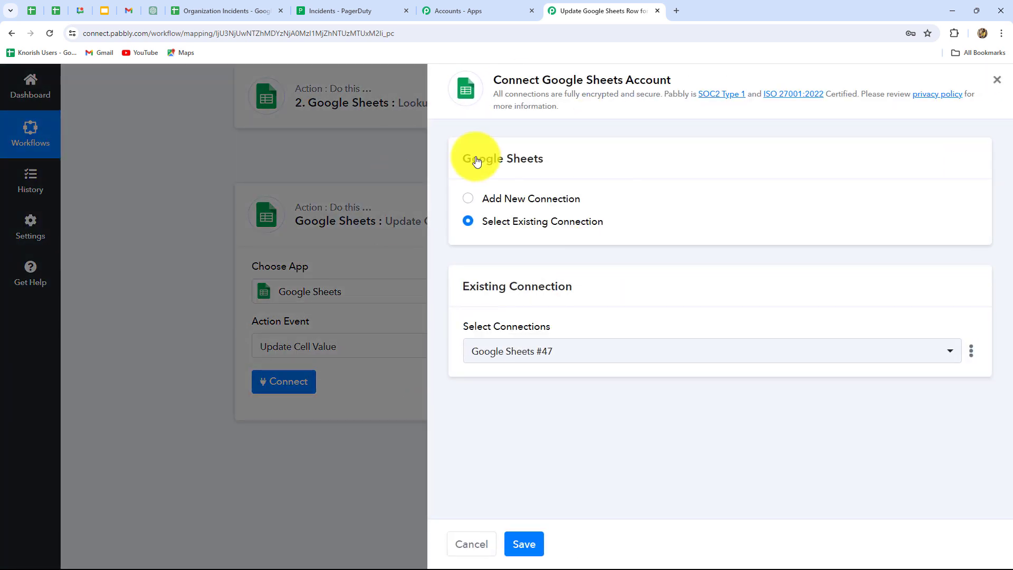
{"action": "left_click", "coordinate": [536, 536]}
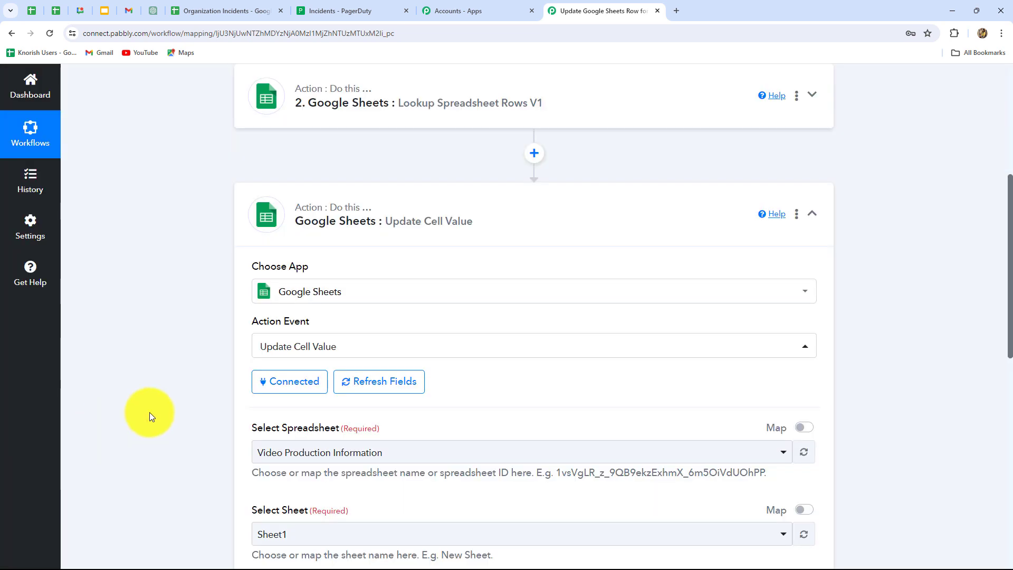
Select the Organization Incidents spreadsheet for the cell update action
{"action": "scroll", "coordinate": [207, 390], "scroll_direction": "down", "scroll_amount": 3}
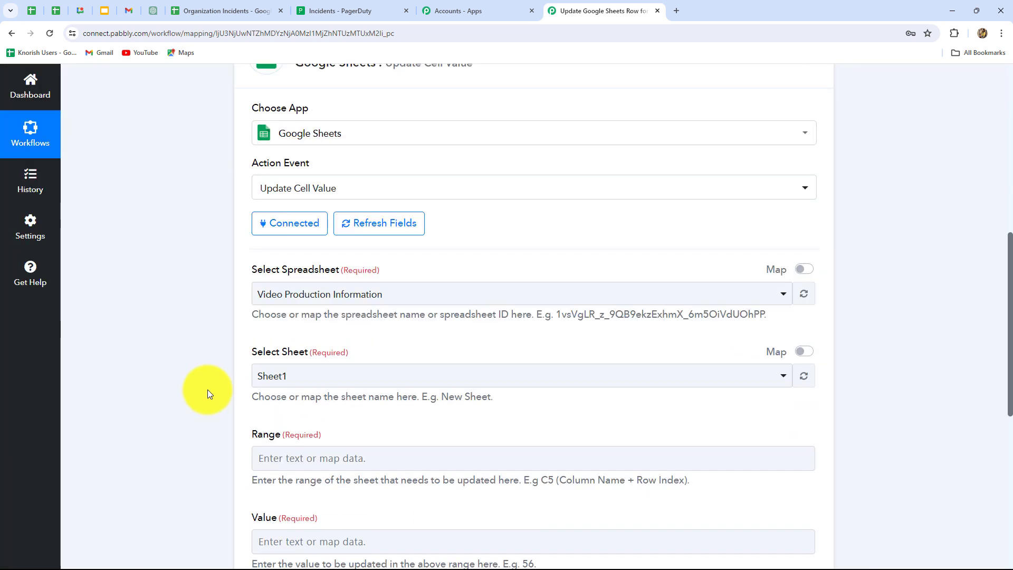
{"action": "left_click", "coordinate": [463, 293]}
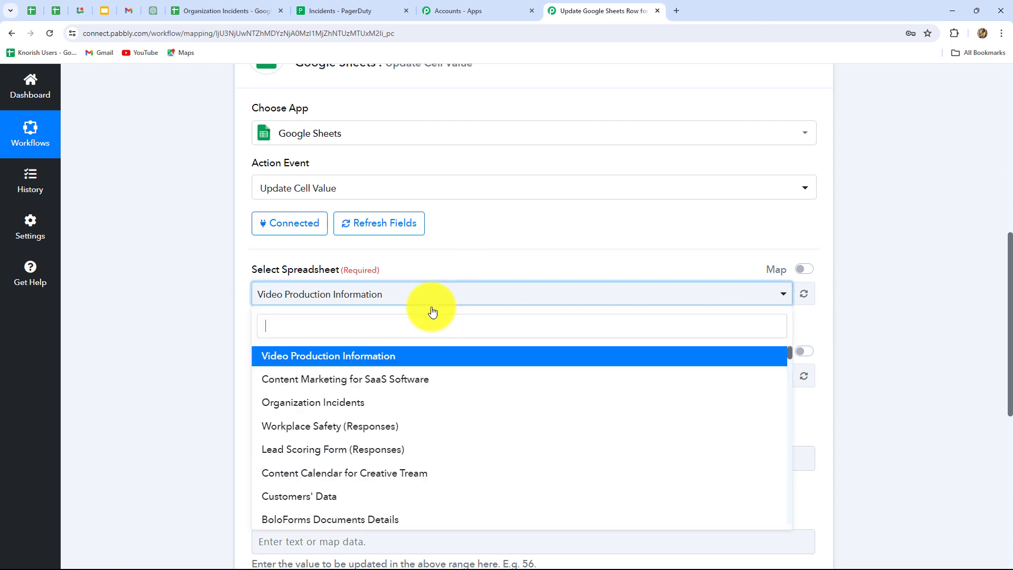
{"action": "left_click", "coordinate": [285, 406]}
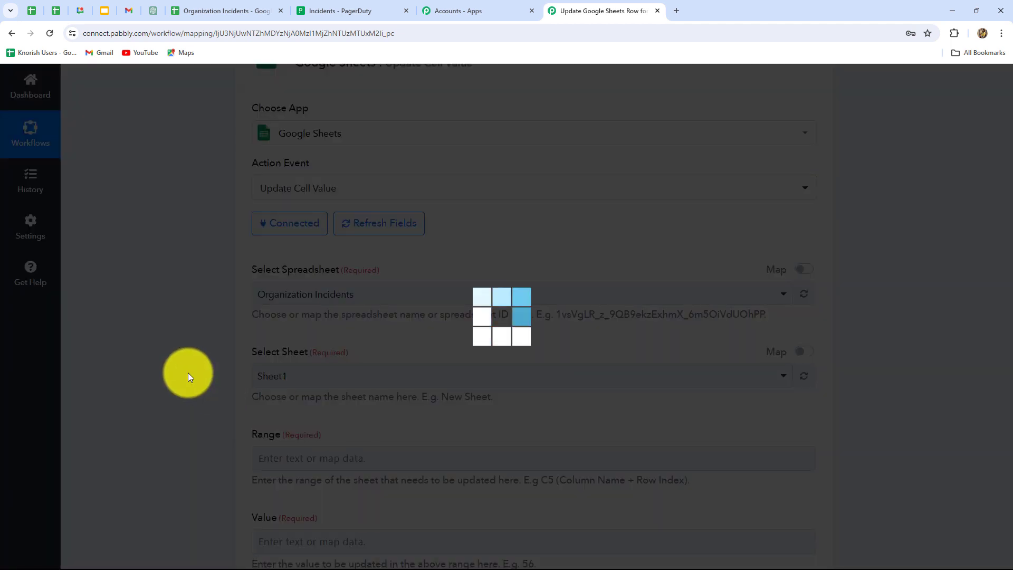
Check the range format the cell update requires and which column of the Organization Incidents sheet holds the status
{"action": "scroll", "coordinate": [188, 373], "scroll_direction": "down", "scroll_amount": 1}
{"action": "scroll", "coordinate": [188, 372], "scroll_direction": "down", "scroll_amount": 3}
{"action": "left_click", "coordinate": [305, 249]}
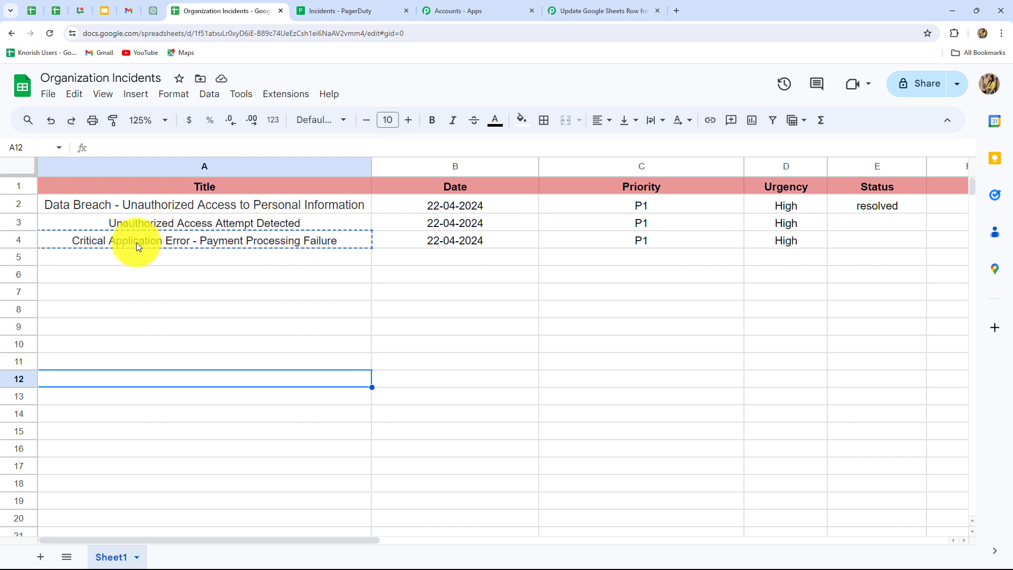
{"action": "left_click", "coordinate": [583, 12]}
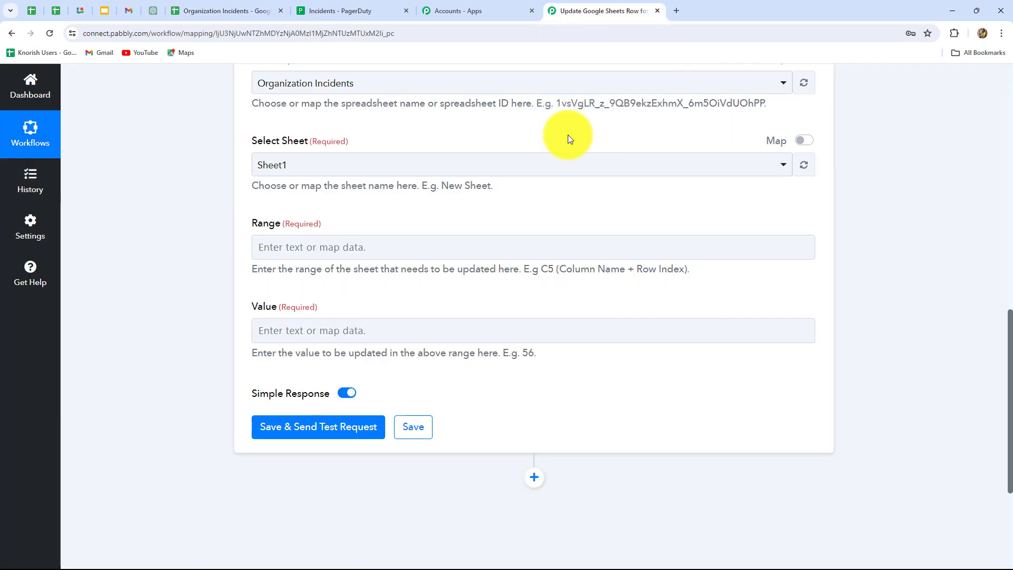
{"action": "left_click", "coordinate": [311, 252]}
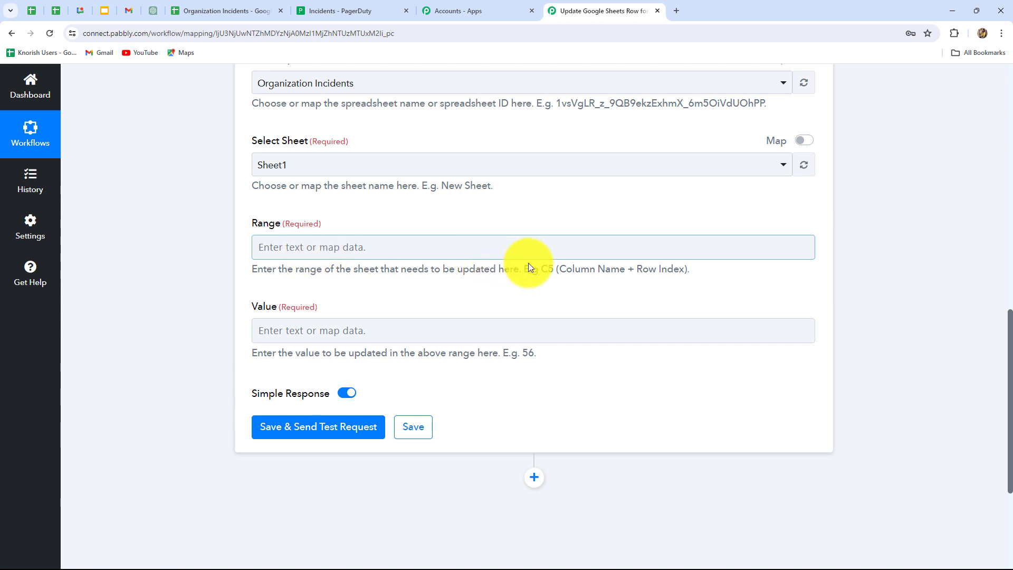
{"action": "left_click_drag", "start_coordinate": [554, 270], "coordinate": [541, 269]}
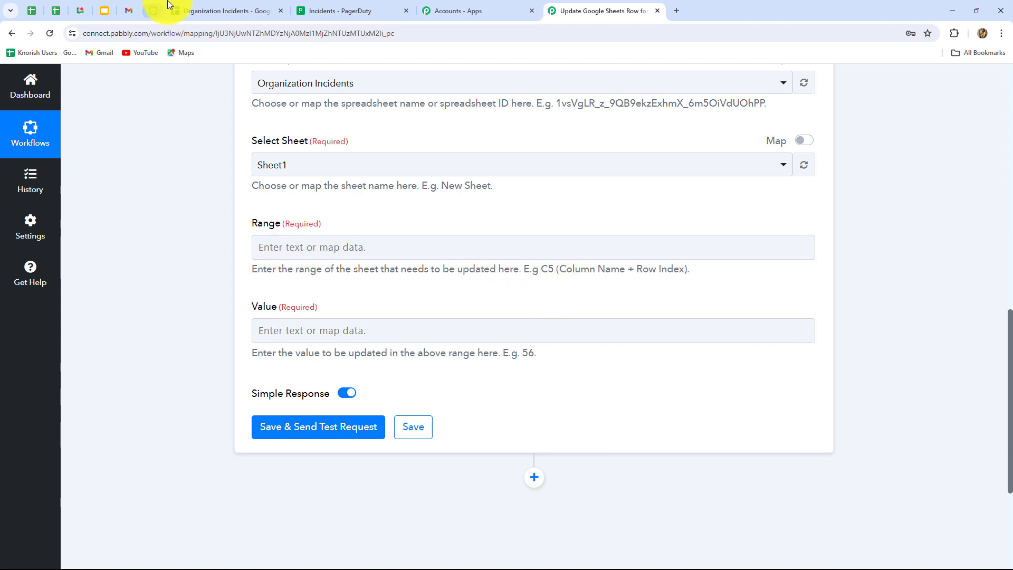
{"action": "left_click", "coordinate": [186, 11]}
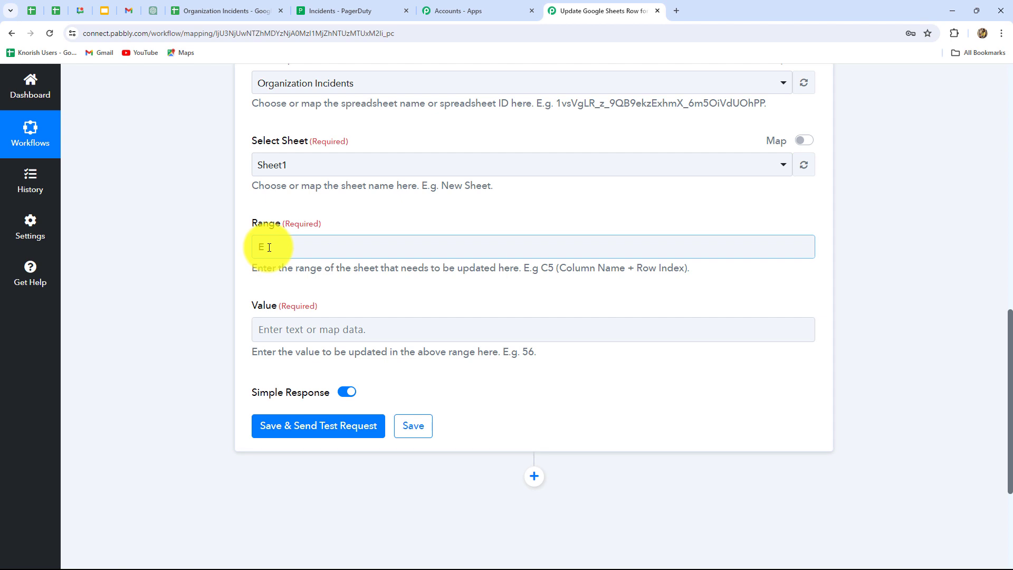
Set the range to E followed by the mapped Response Result 0 RowIndex from the lookup step
{"action": "left_click", "coordinate": [289, 248]}
{"action": "scroll", "coordinate": [344, 348], "scroll_direction": "down", "scroll_amount": 1}
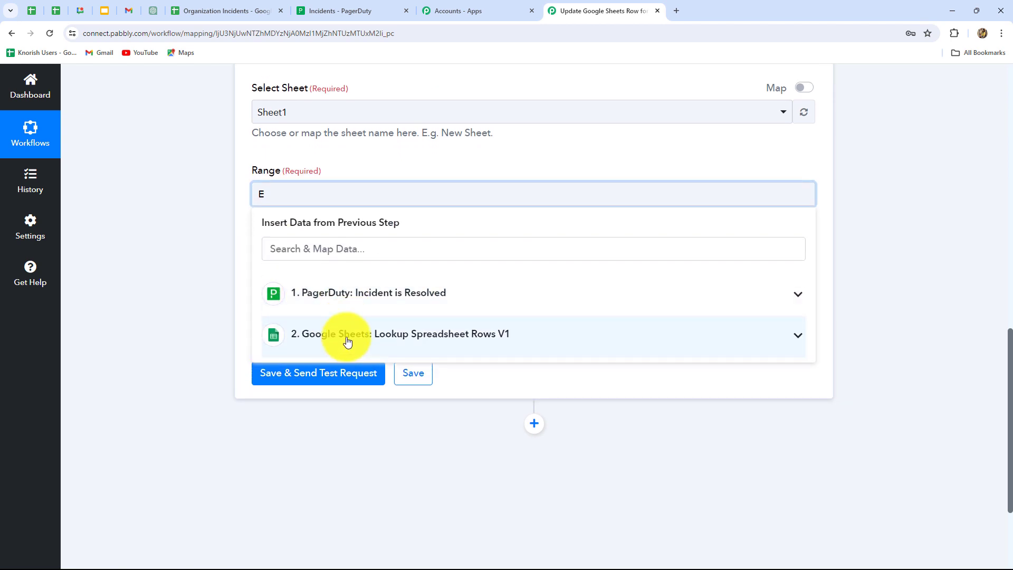
{"action": "left_click", "coordinate": [346, 339]}
{"action": "left_click", "coordinate": [430, 422]}
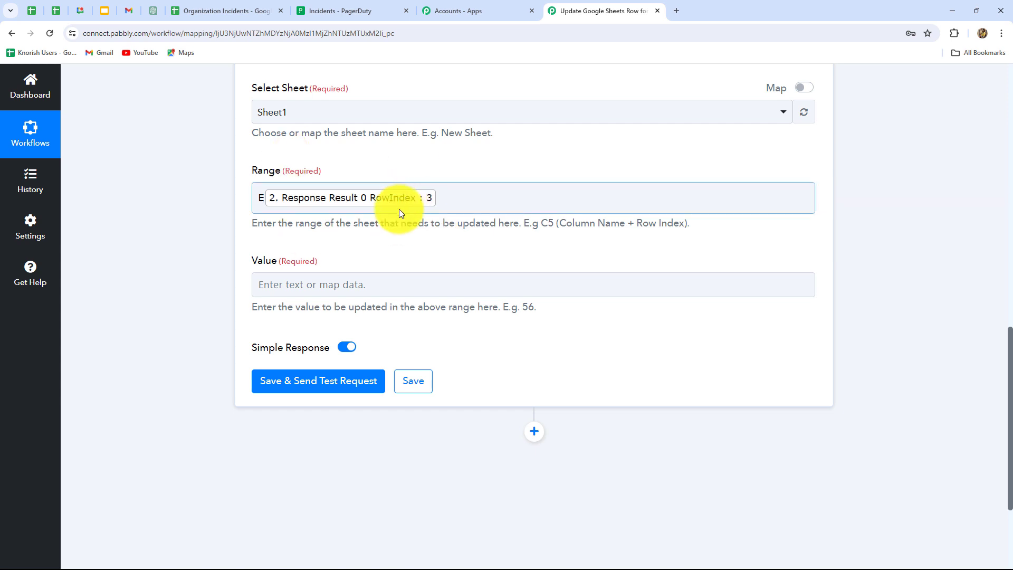
{"action": "left_click", "coordinate": [240, 203]}
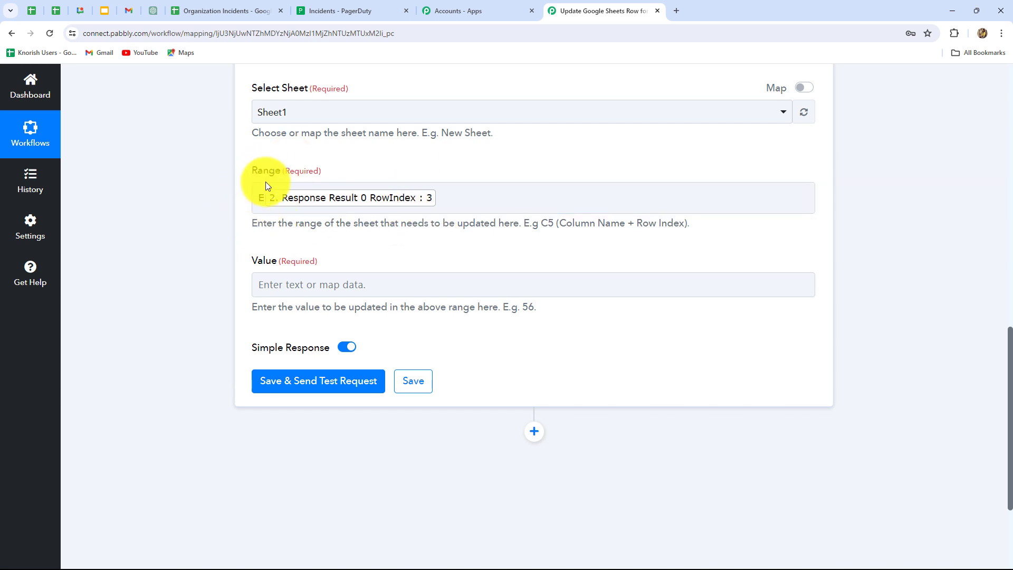
{"action": "left_click", "coordinate": [263, 211]}
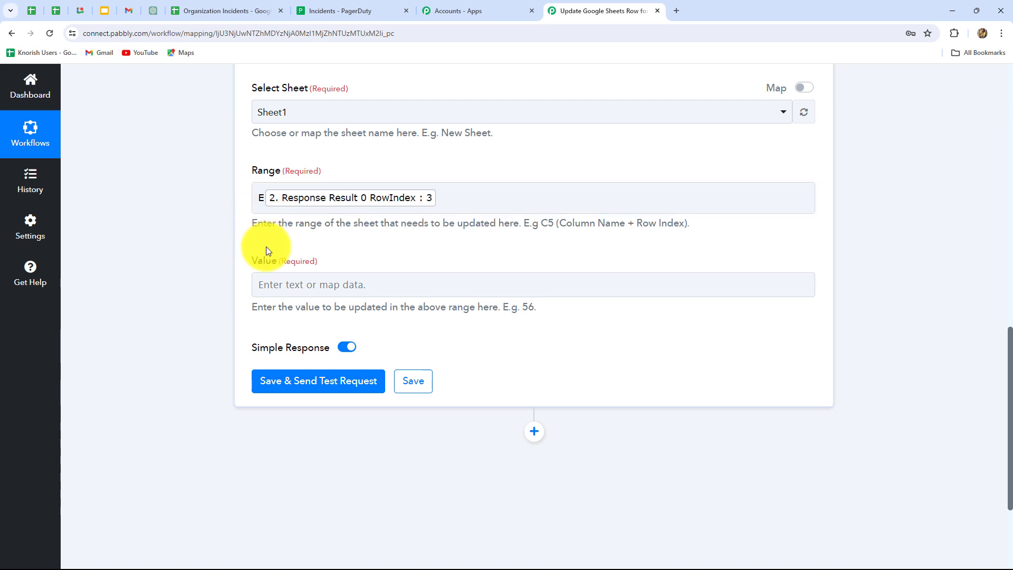
{"action": "scroll", "coordinate": [267, 246], "scroll_direction": "down", "scroll_amount": 2}
{"action": "scroll", "coordinate": [268, 245], "scroll_direction": "up", "scroll_amount": 2}
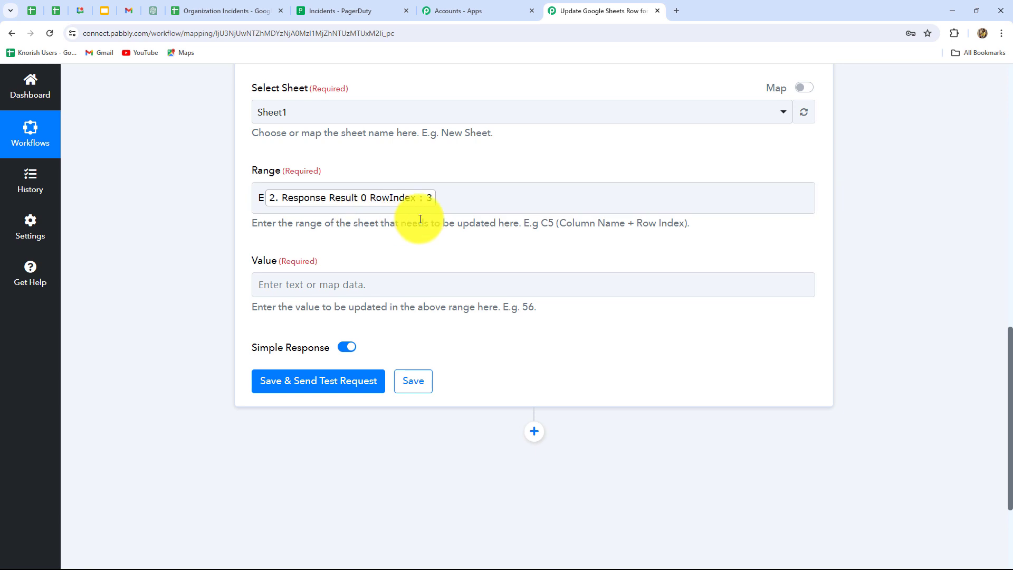
Map the update value to Event Data Status from the PagerDuty Incident is Resolved trigger
{"action": "scroll", "coordinate": [341, 300], "scroll_direction": "down", "scroll_amount": 1}
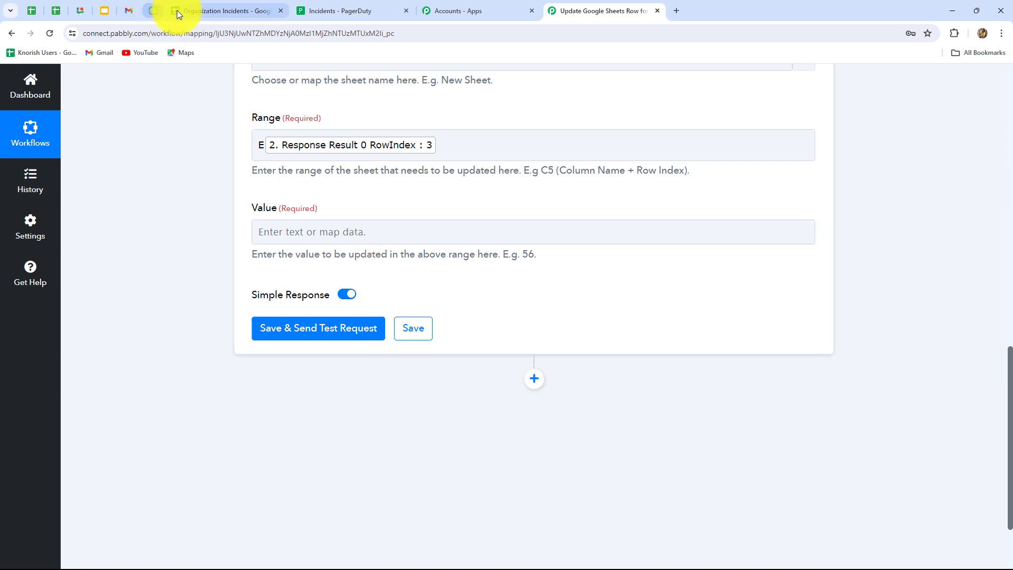
{"action": "left_click", "coordinate": [364, 242]}
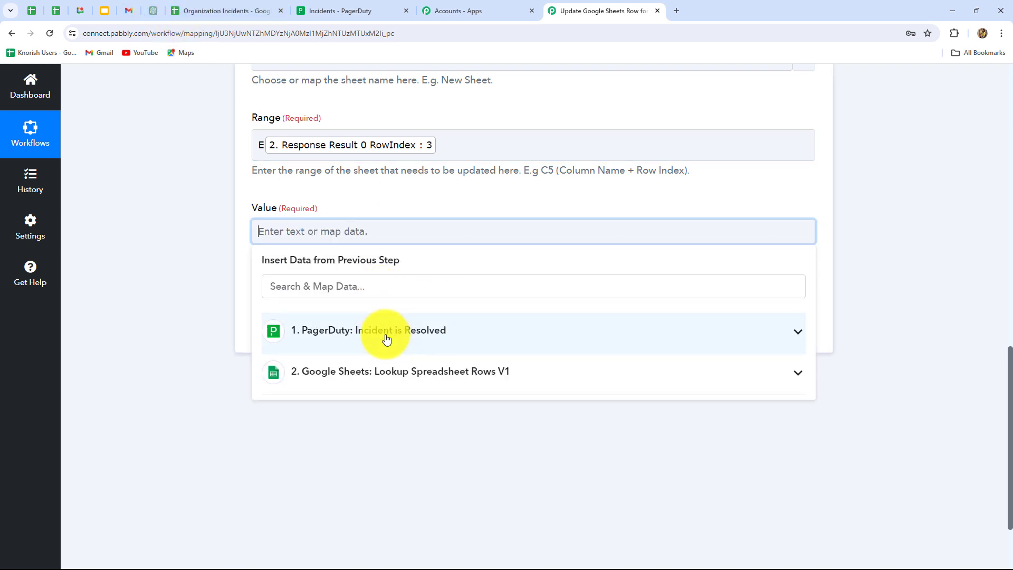
{"action": "left_click", "coordinate": [384, 332]}
{"action": "scroll", "coordinate": [422, 461], "scroll_direction": "down", "scroll_amount": 3}
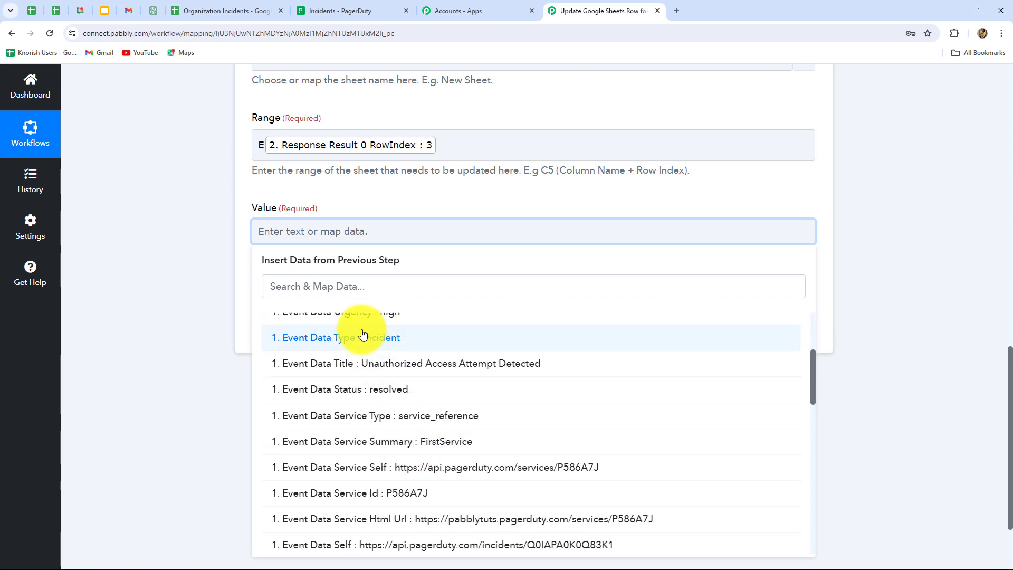
{"action": "left_click", "coordinate": [452, 390]}
{"action": "left_click", "coordinate": [134, 357]}
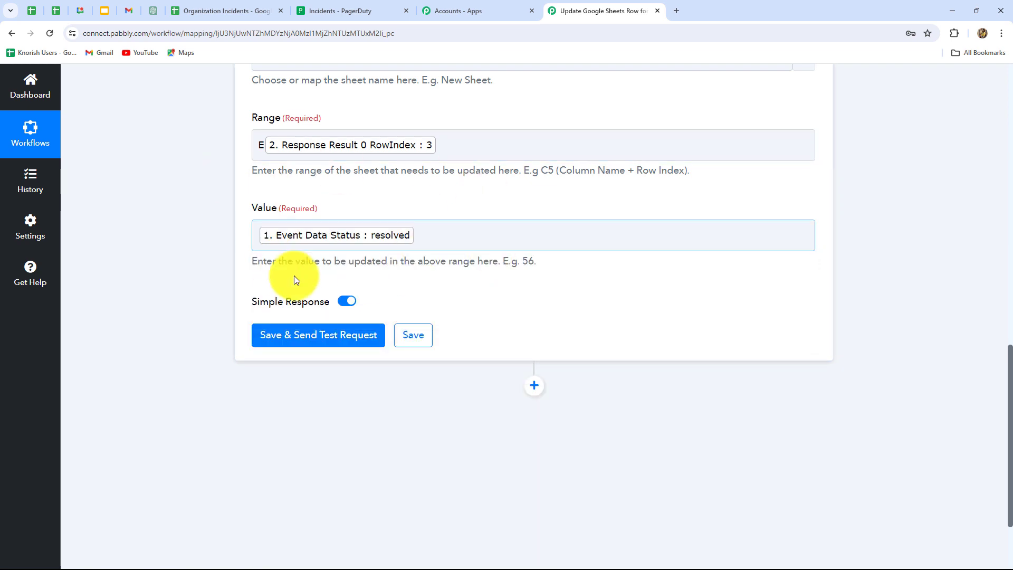
Save the cell update action, send a test request and check cell E3 in the Organization Incidents sheet
{"action": "left_click", "coordinate": [296, 338]}
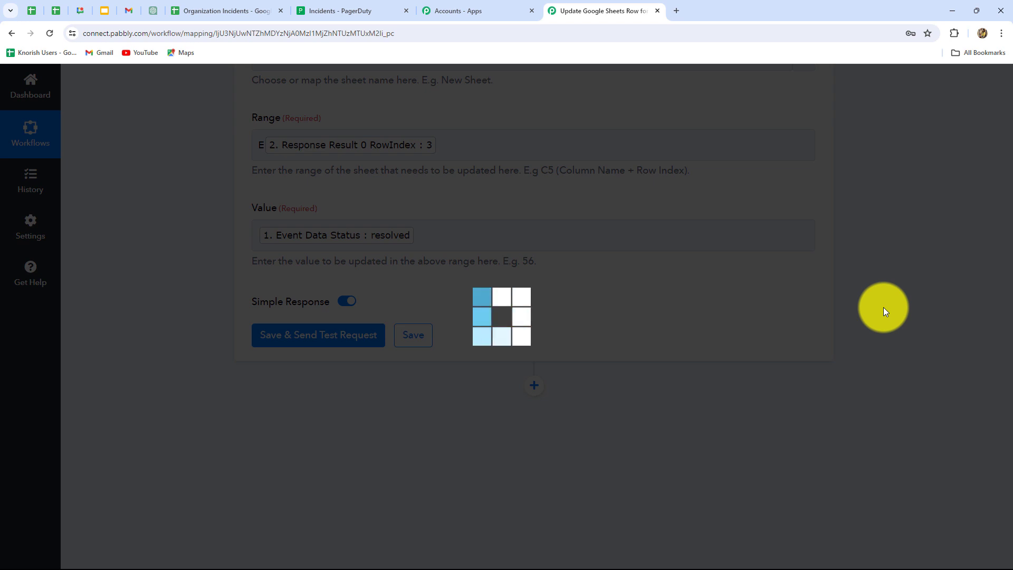
{"action": "scroll", "coordinate": [882, 305], "scroll_direction": "down", "scroll_amount": 4}
{"action": "scroll", "coordinate": [883, 305], "scroll_direction": "up", "scroll_amount": 2}
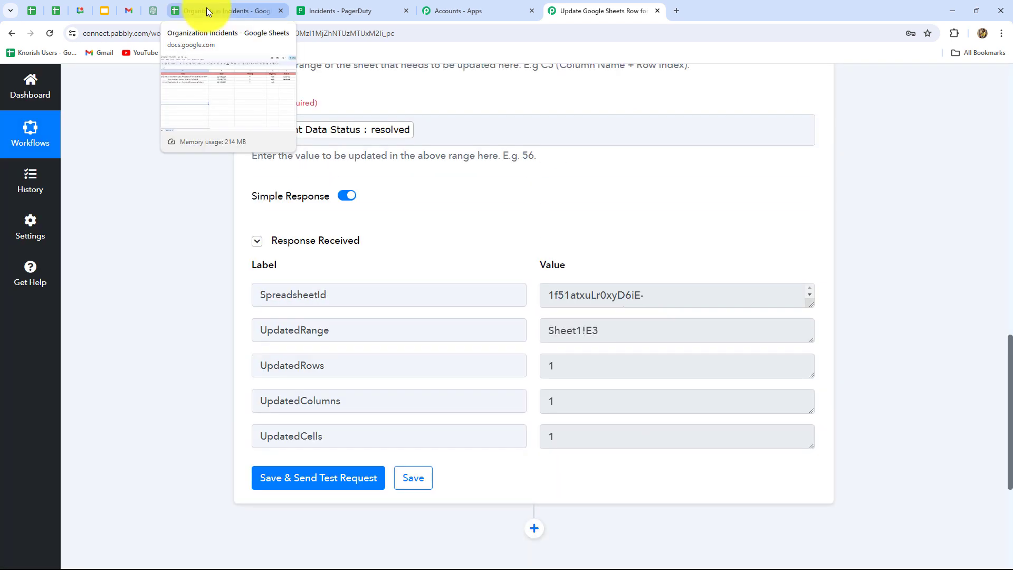
{"action": "left_click", "coordinate": [207, 7]}
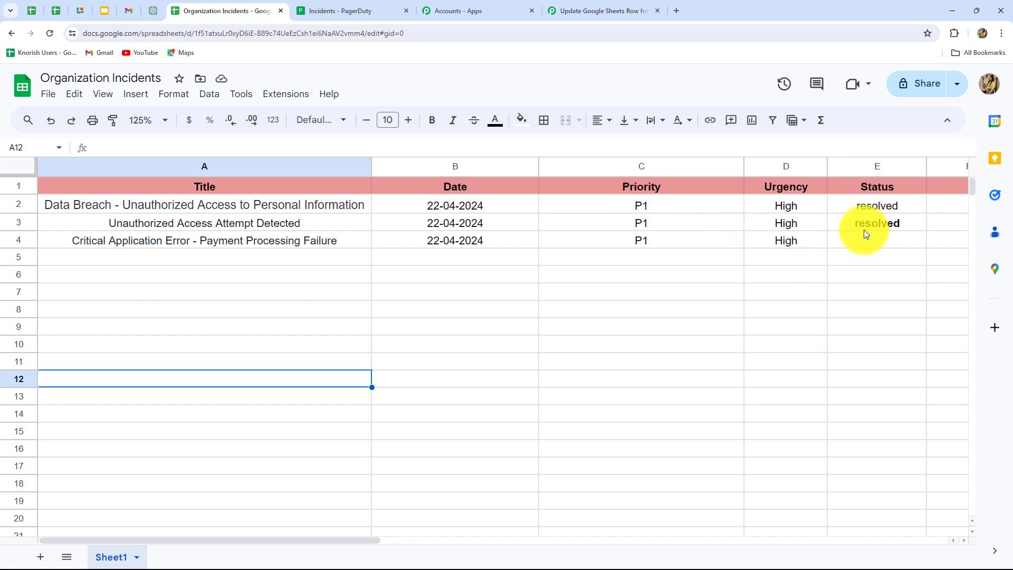
{"action": "left_click", "coordinate": [850, 225]}
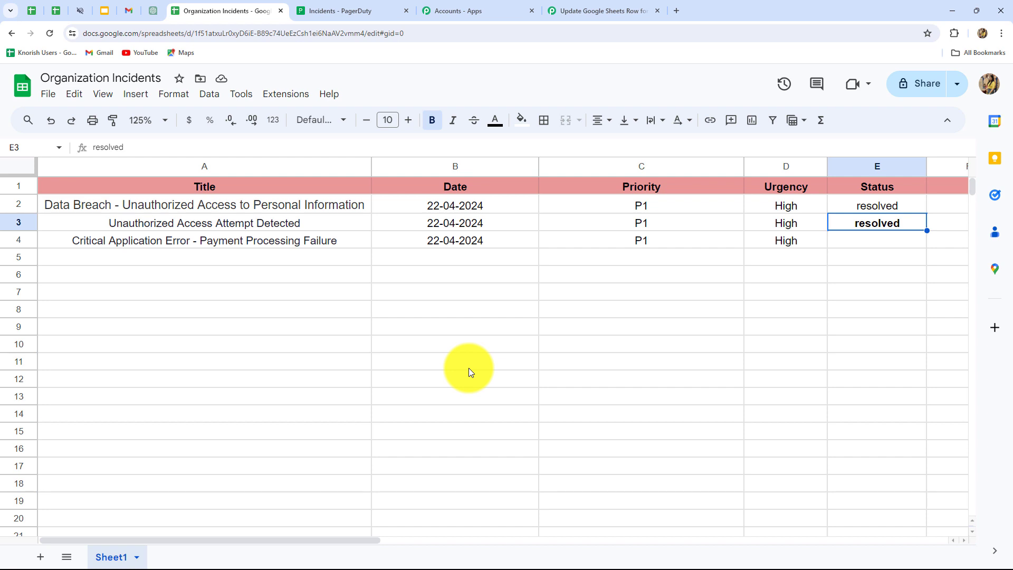
Copy the title "Critical Application Error - Payment Processing Failure" from cell A4 and switch to the PagerDuty incidents page
{"action": "right_click", "coordinate": [104, 240]}
{"action": "left_click", "coordinate": [66, 271]}
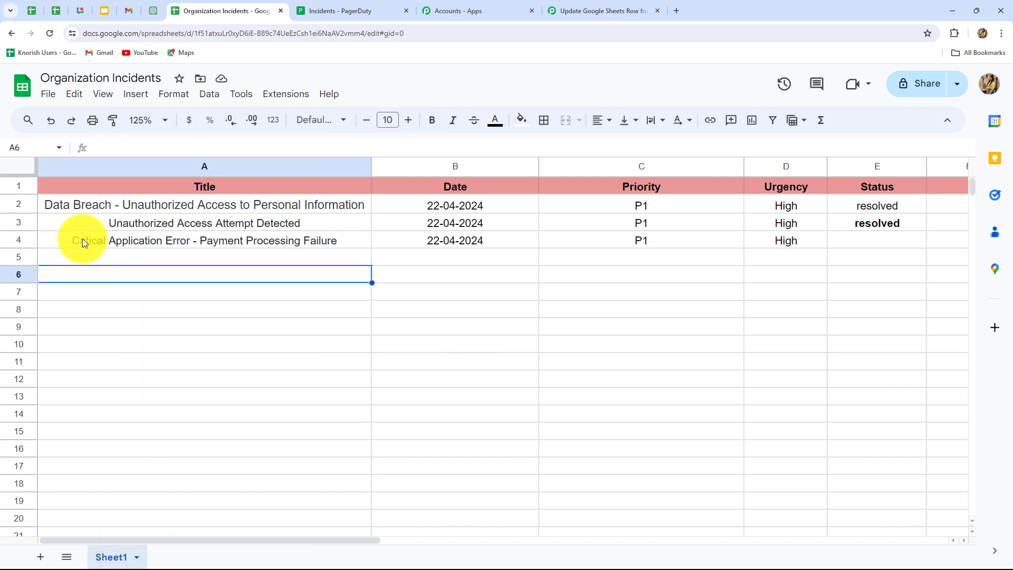
{"action": "right_click", "coordinate": [82, 239]}
{"action": "left_click", "coordinate": [112, 153]}
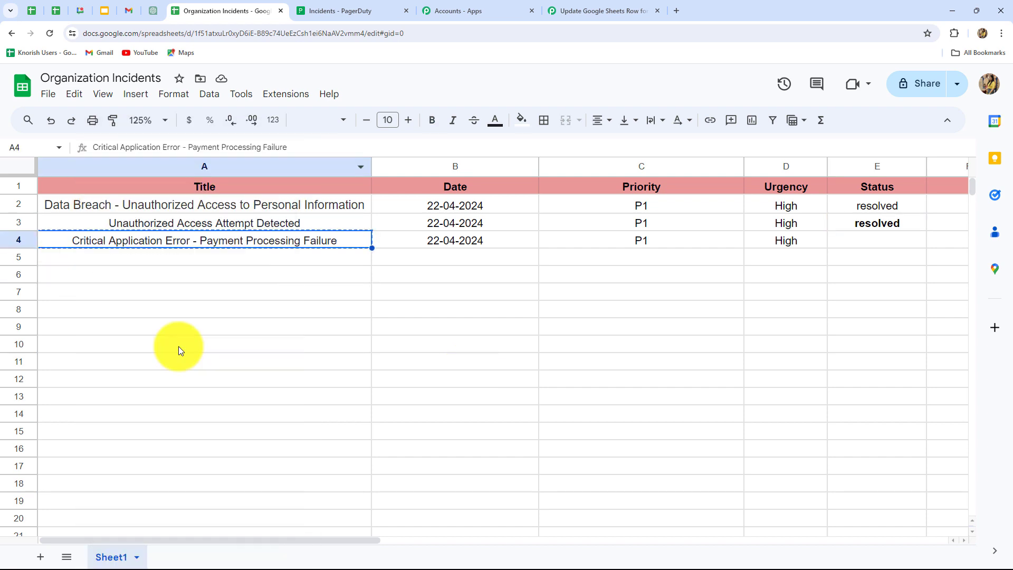
{"action": "left_click", "coordinate": [339, 13]}
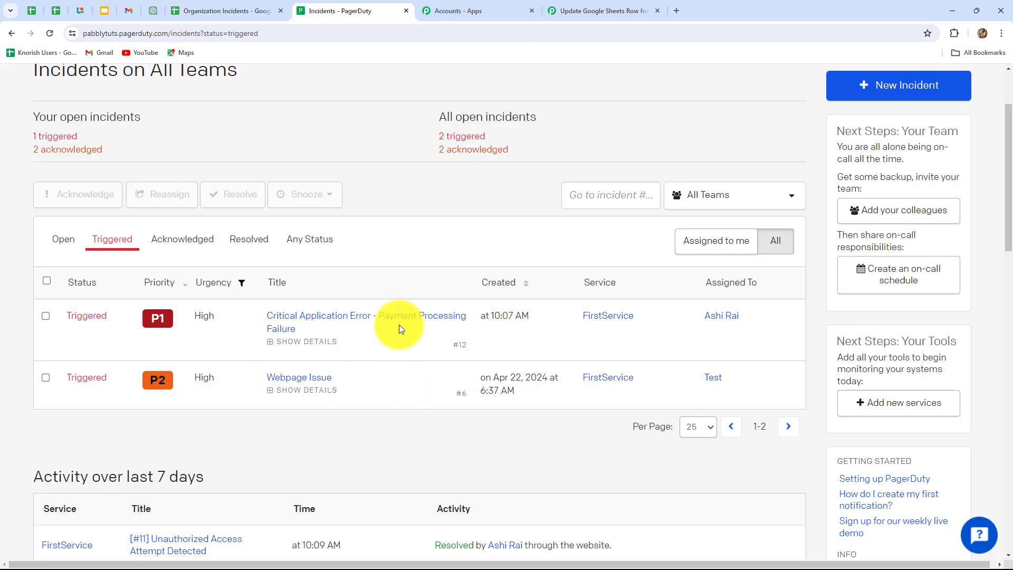
Resolve the Critical Application Error - Payment Processing Failure incident with the note "This incident is resolved." and check its status in the Organization Incidents sheet
{"action": "left_click", "coordinate": [47, 318]}
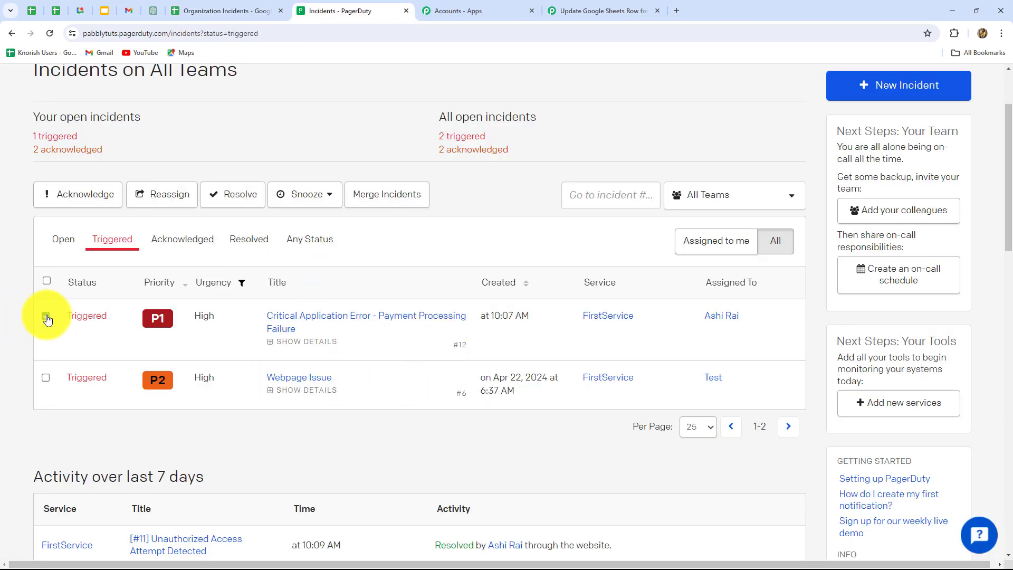
{"action": "left_click", "coordinate": [232, 196]}
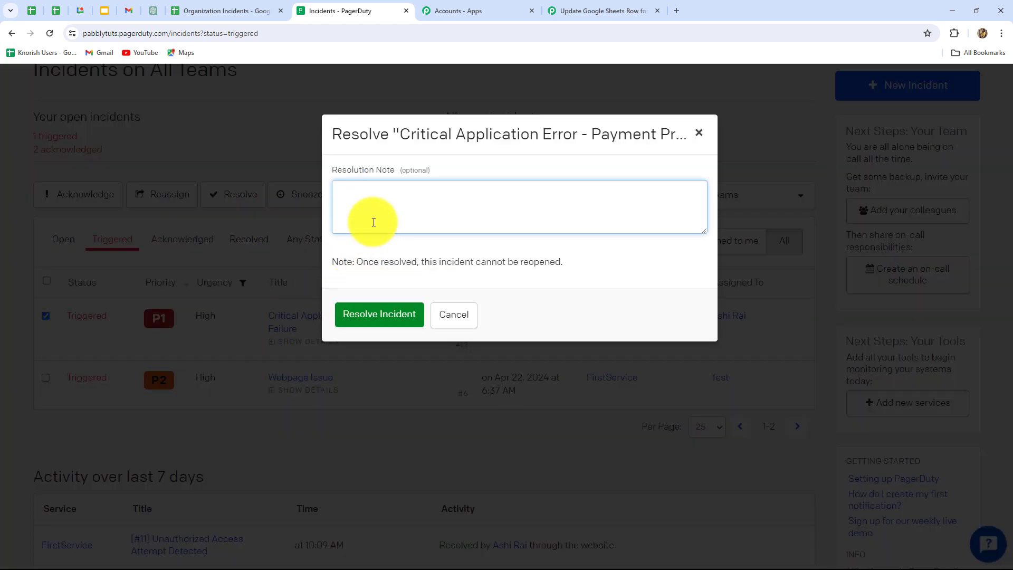
{"action": "key", "text": "Caps_Lock"}
{"action": "type", "text": "This"}
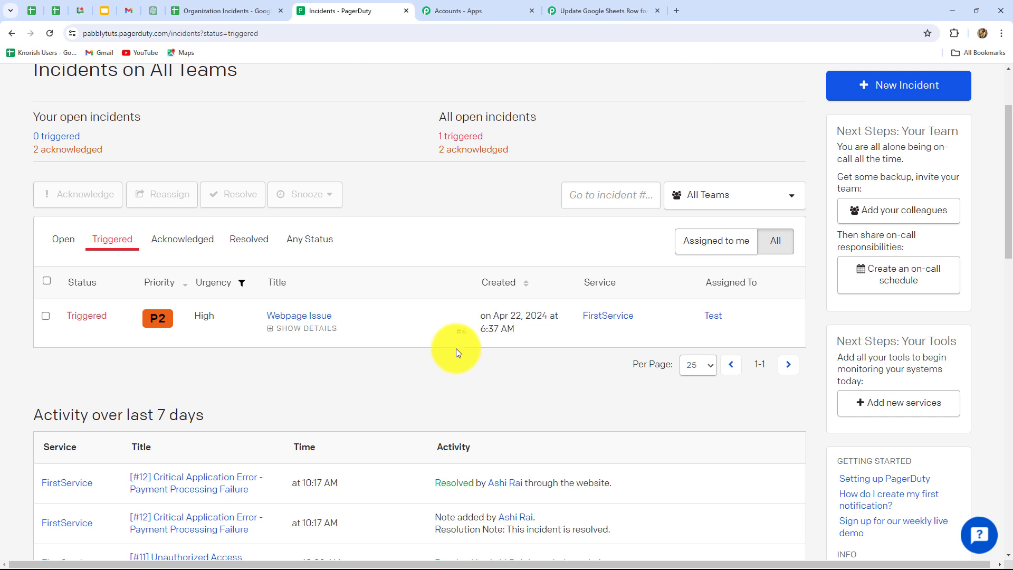
{"action": "left_click", "coordinate": [204, 8]}
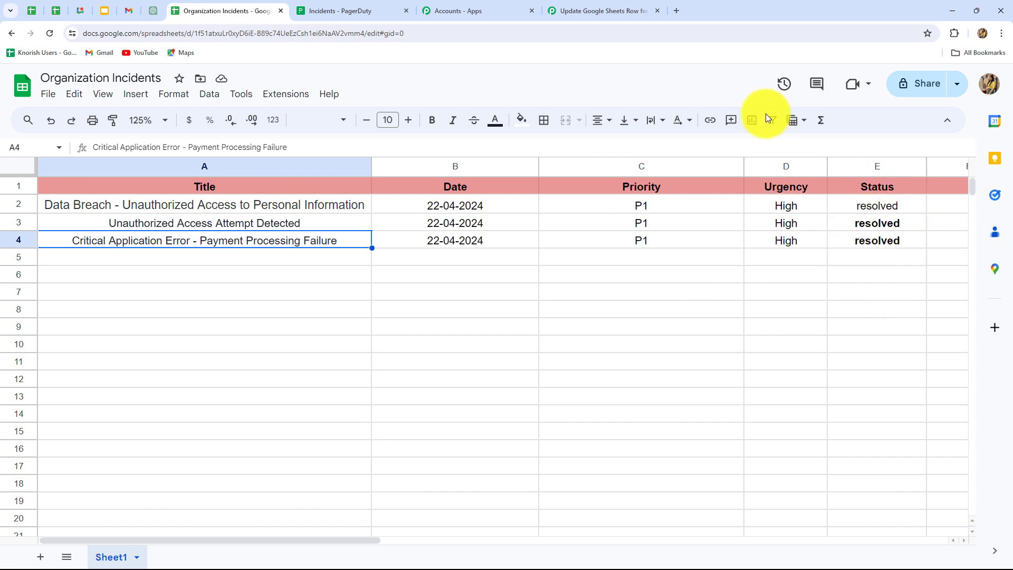
Return to the Pabbly Connect workflow, collapse the Update Cell Value action and review the trigger and both Google Sheets actions
{"action": "left_click", "coordinate": [601, 11]}
{"action": "scroll", "coordinate": [947, 264], "scroll_direction": "up", "scroll_amount": 10}
{"action": "scroll", "coordinate": [948, 264], "scroll_direction": "up", "scroll_amount": 5}
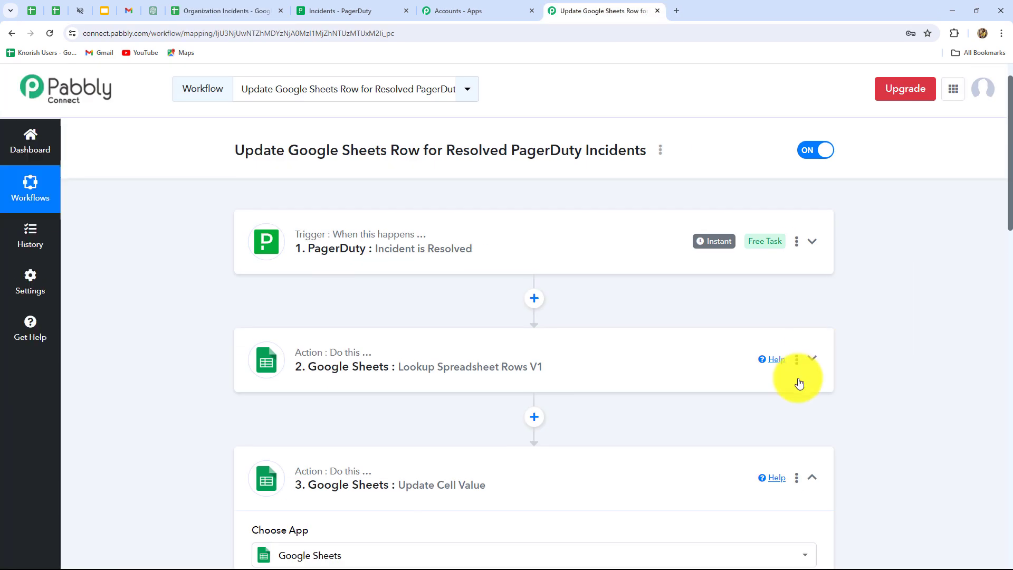
{"action": "left_click", "coordinate": [811, 476]}
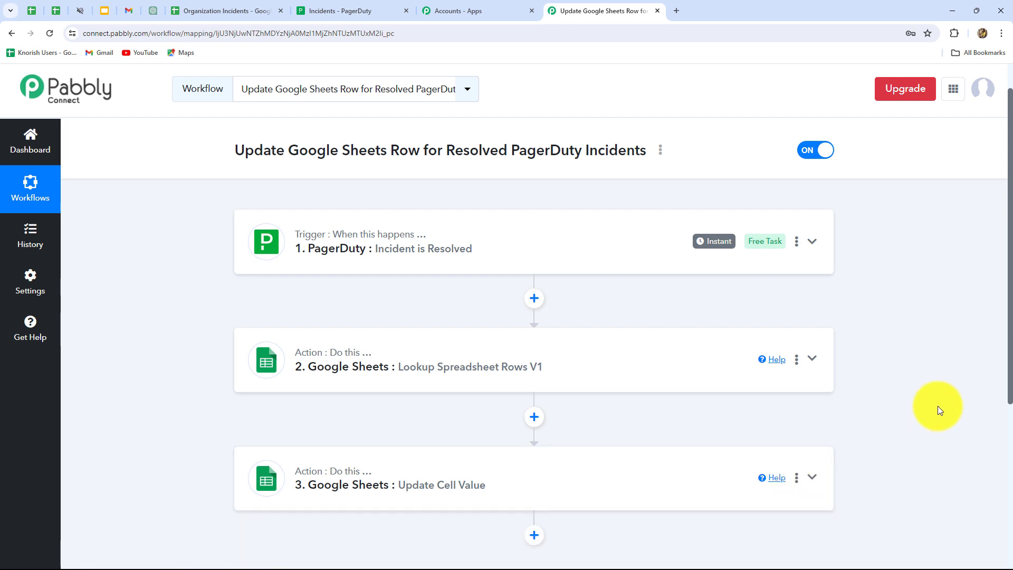
{"action": "scroll", "coordinate": [938, 407], "scroll_direction": "down", "scroll_amount": 2}
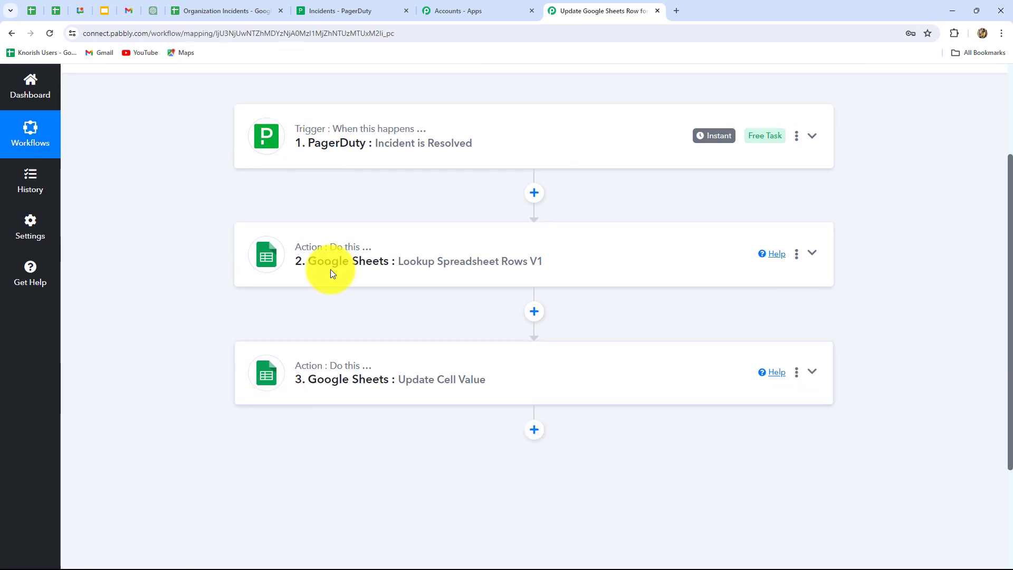